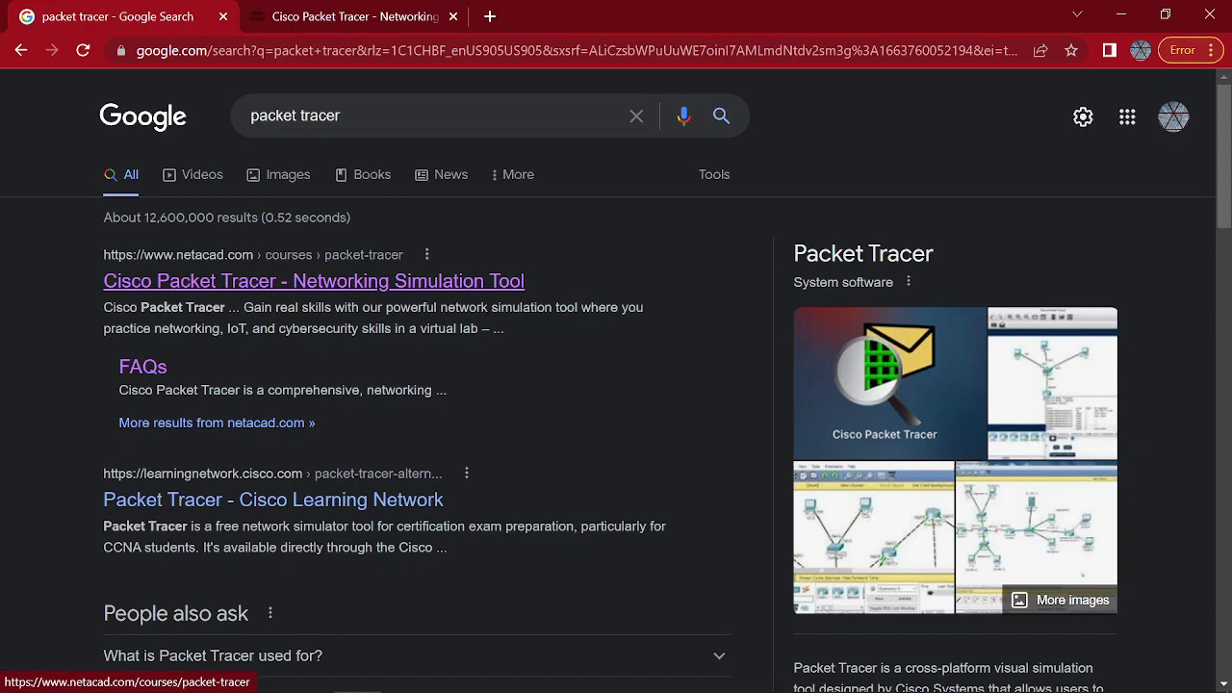
Step: On the Cisco Networking Academy page, open the Getting Started with Cisco Packet Tracer course
click(343, 16)
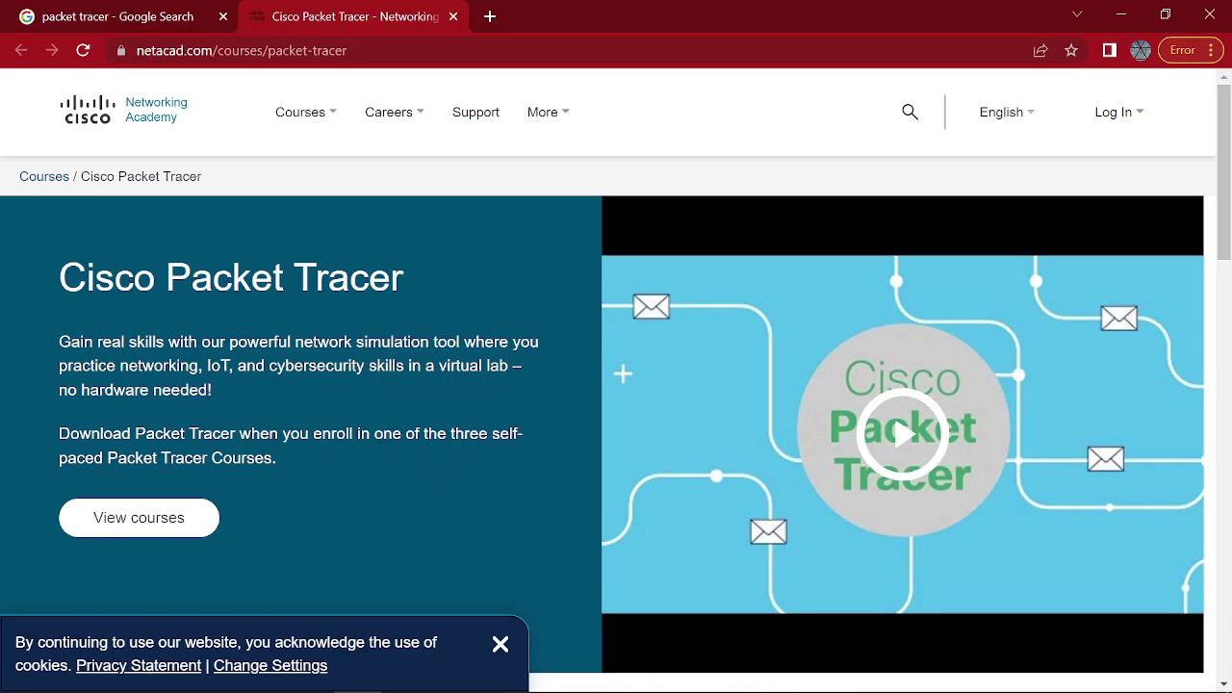
scroll(616, 385, down, 6)
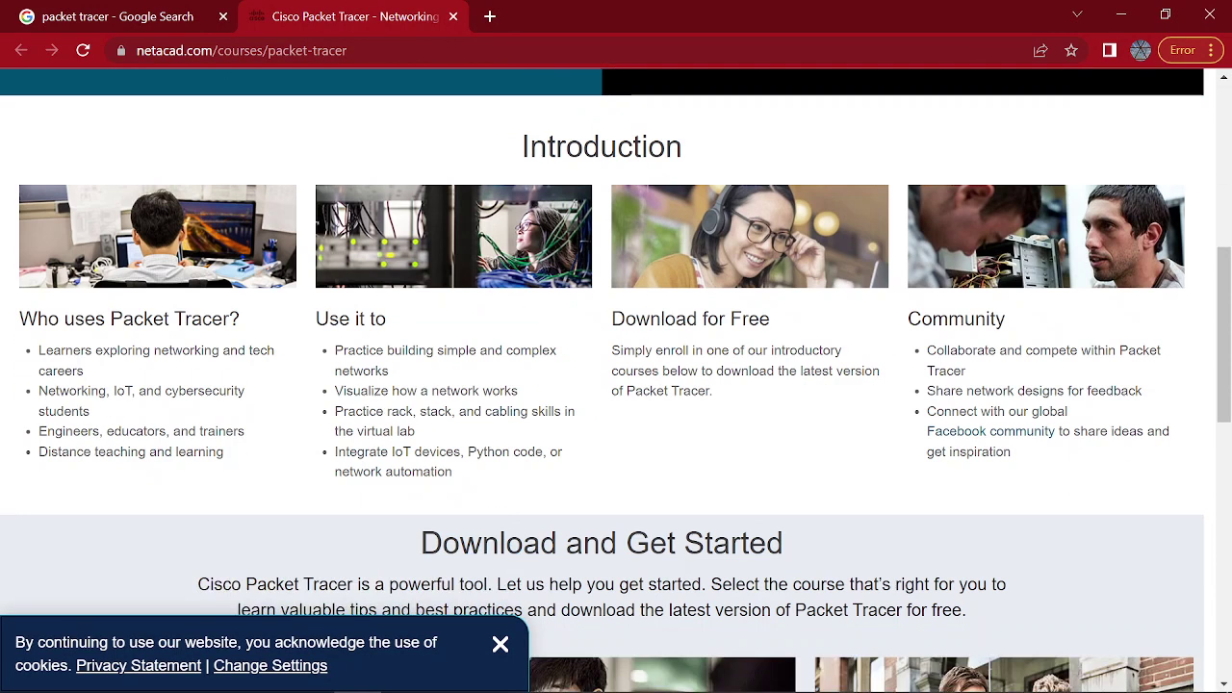
drag(611, 319, 770, 318)
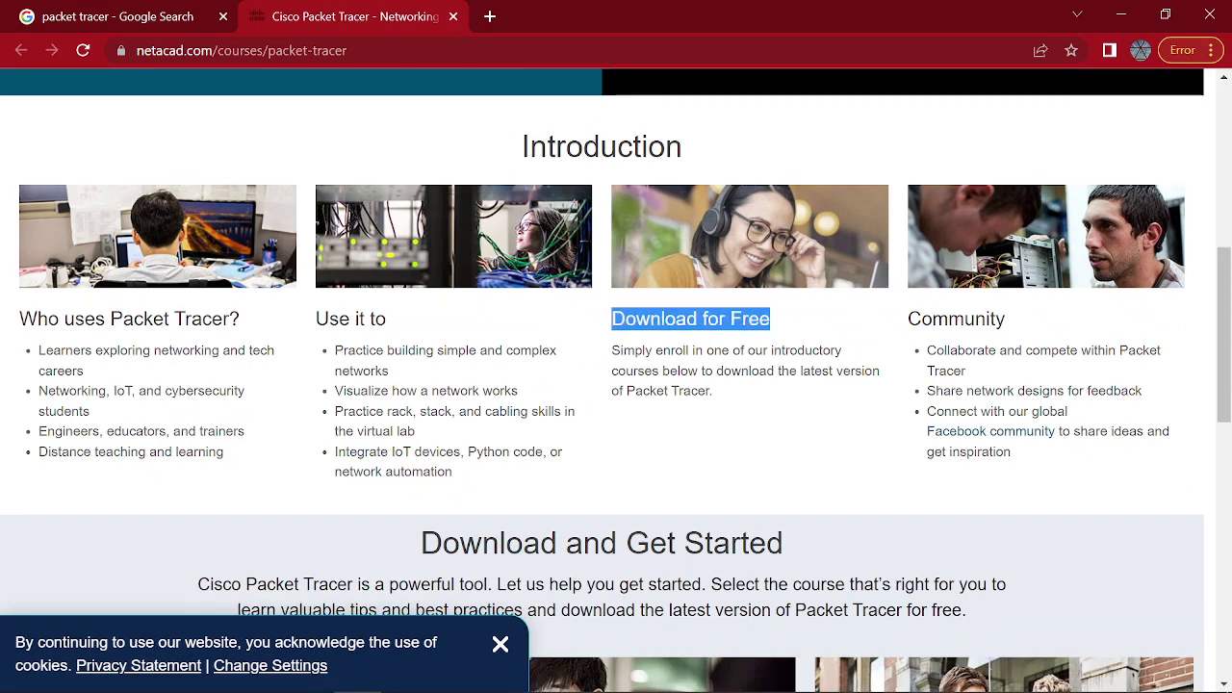
drag(612, 350, 712, 391)
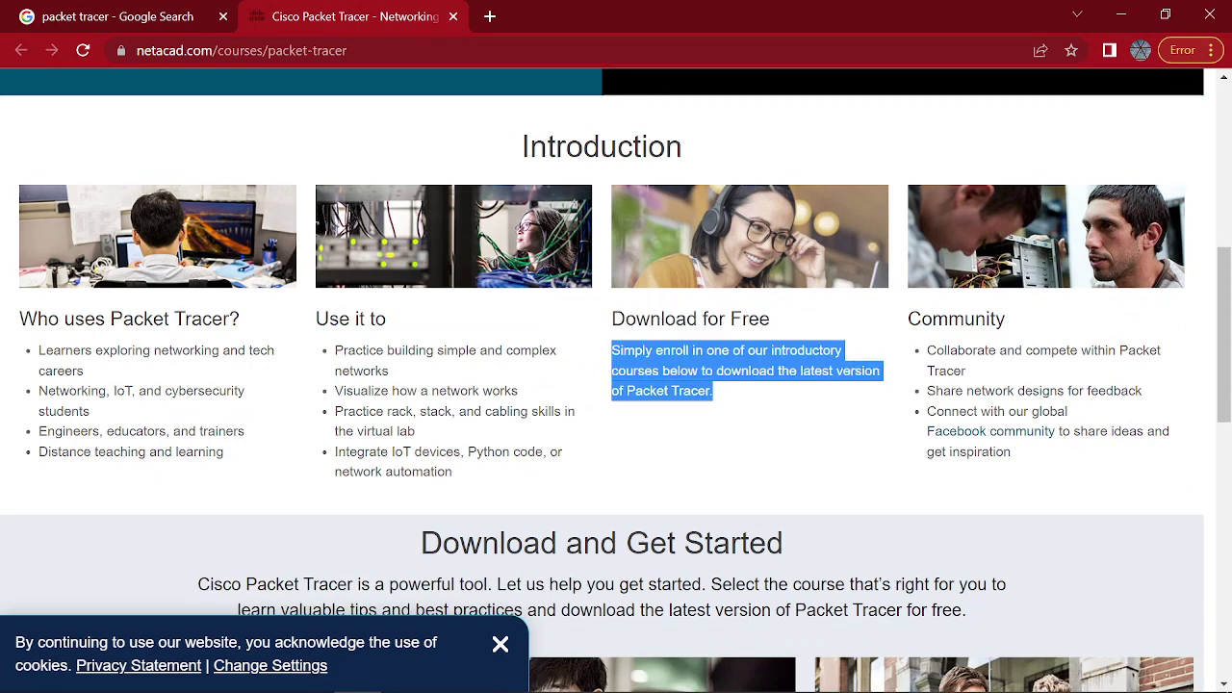
scroll(616, 385, down, 7)
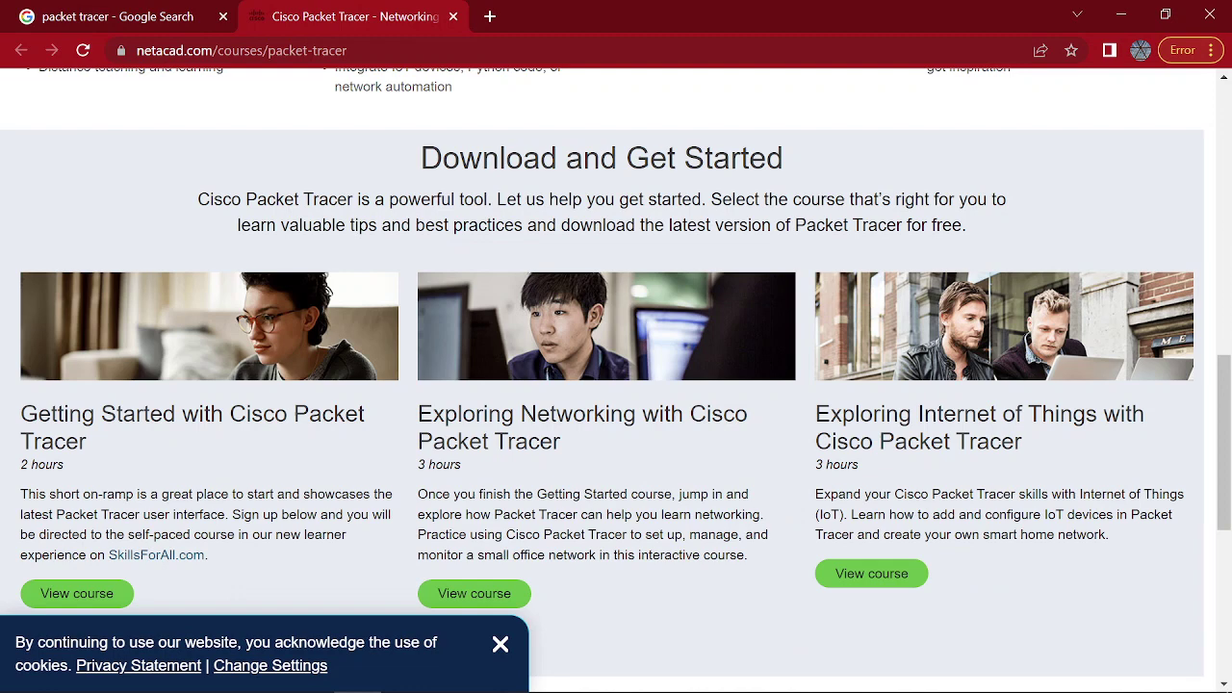
scroll(616, 385, up, 1)
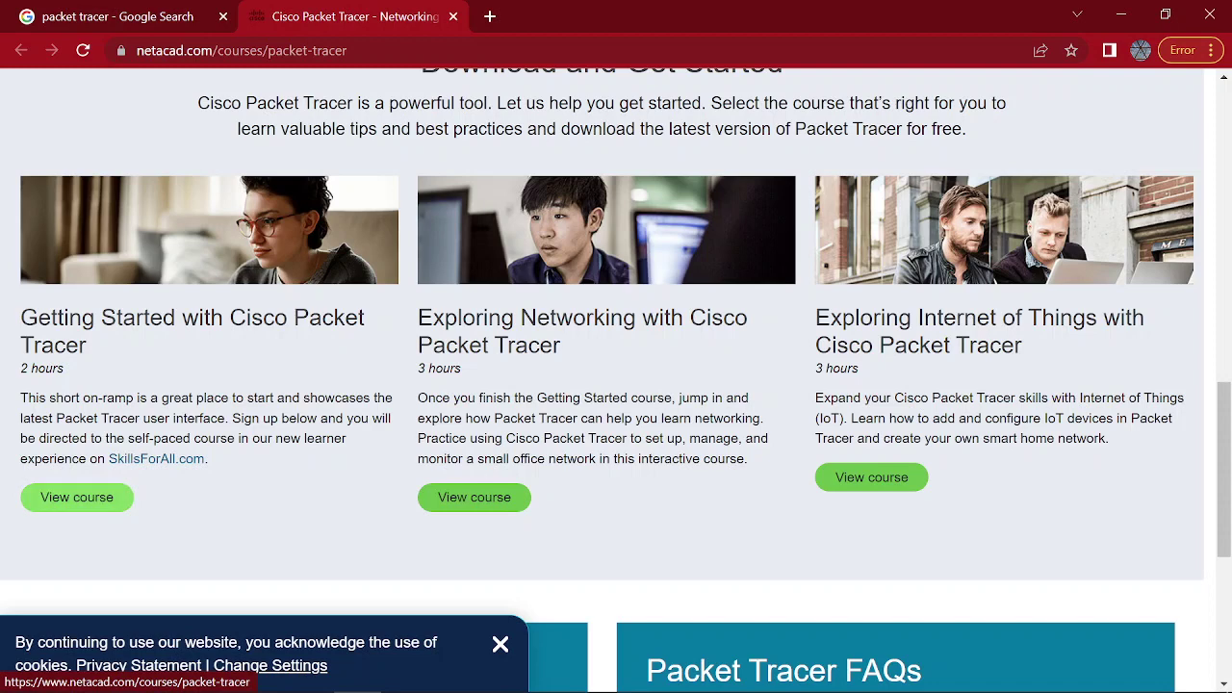
click(77, 497)
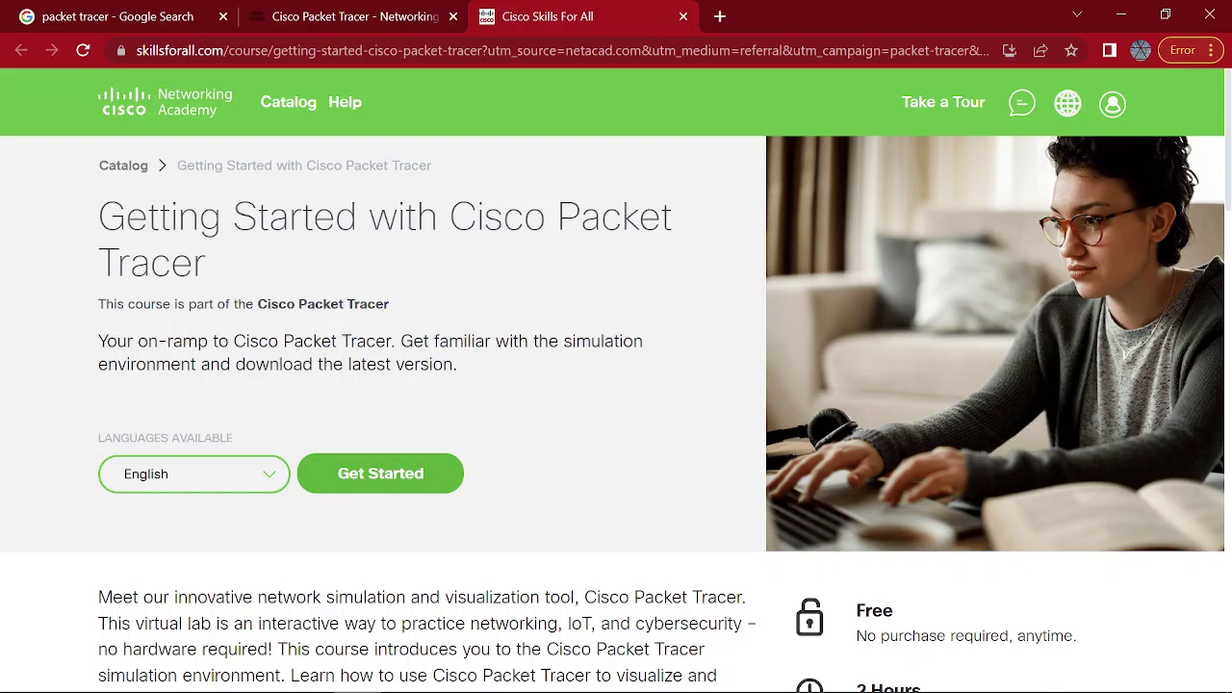
Step: Get started with the English course and continue to sign-up with a Google account
click(380, 474)
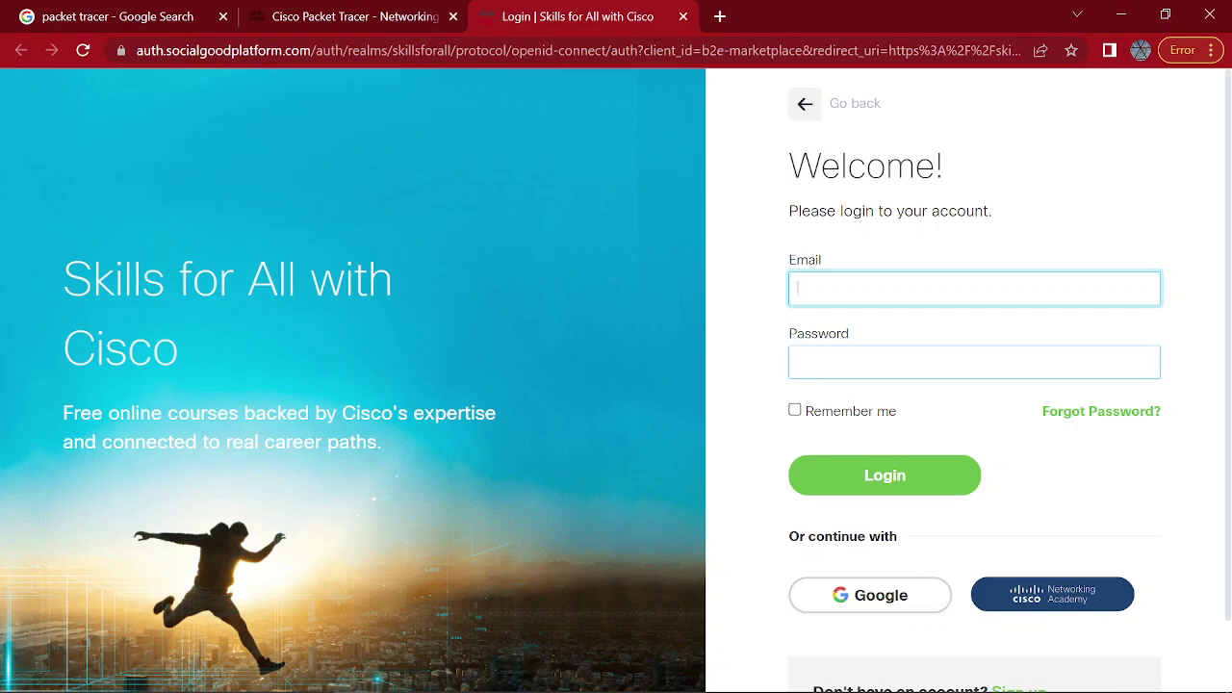
scroll(616, 380, down, 2)
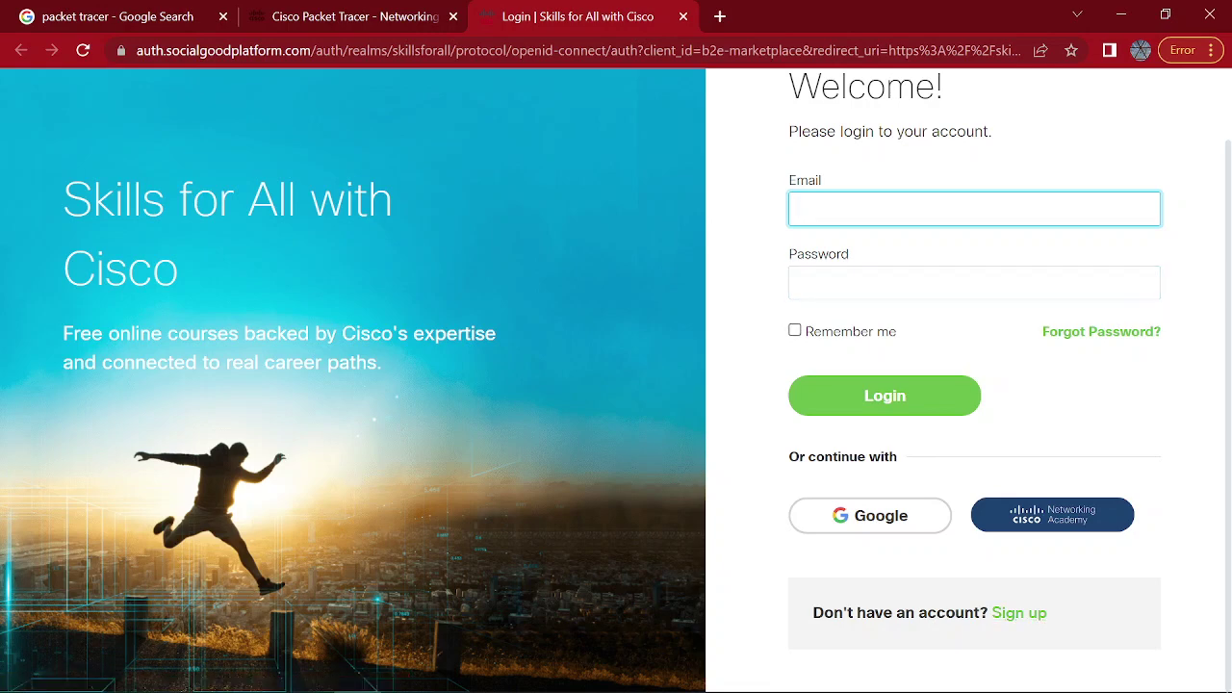
click(869, 515)
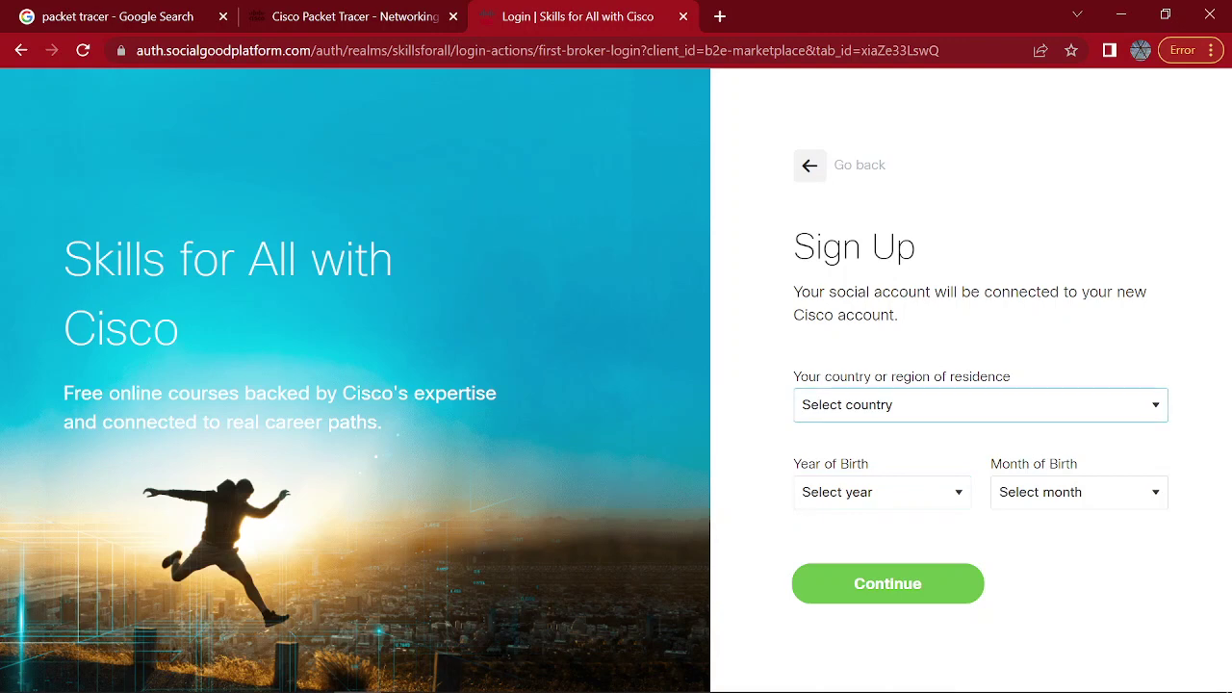
Step: Set the country or region of residence to United States in the sign-up form
click(979, 405)
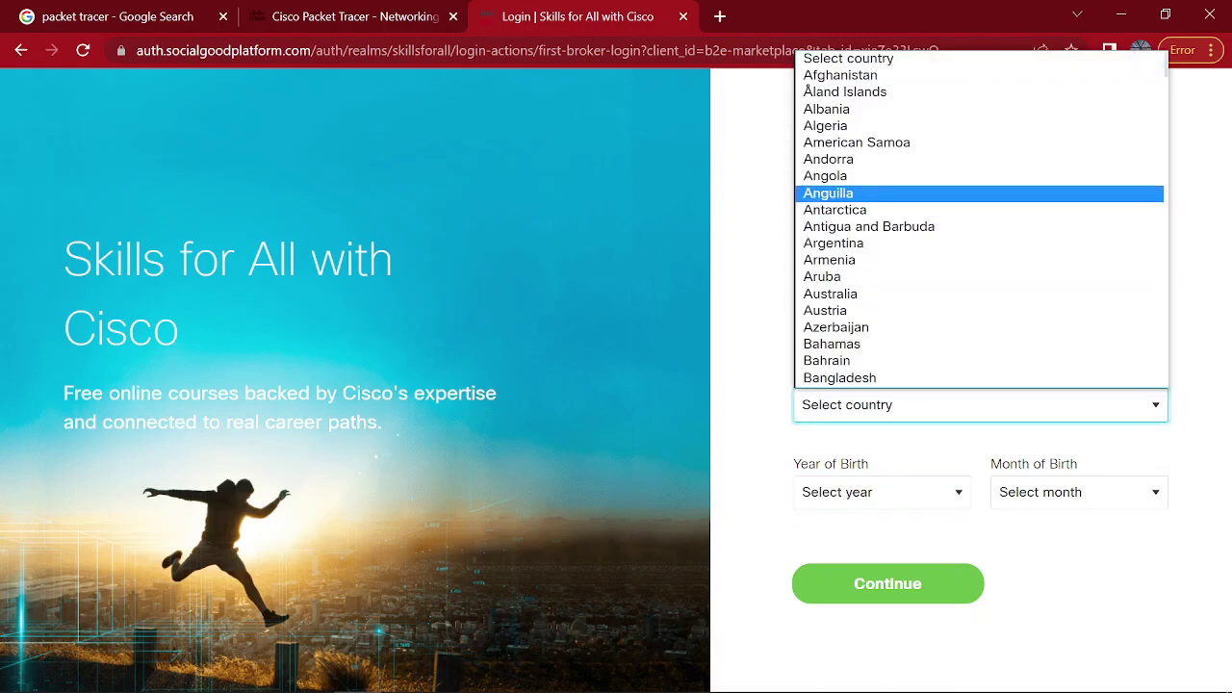
key(s)
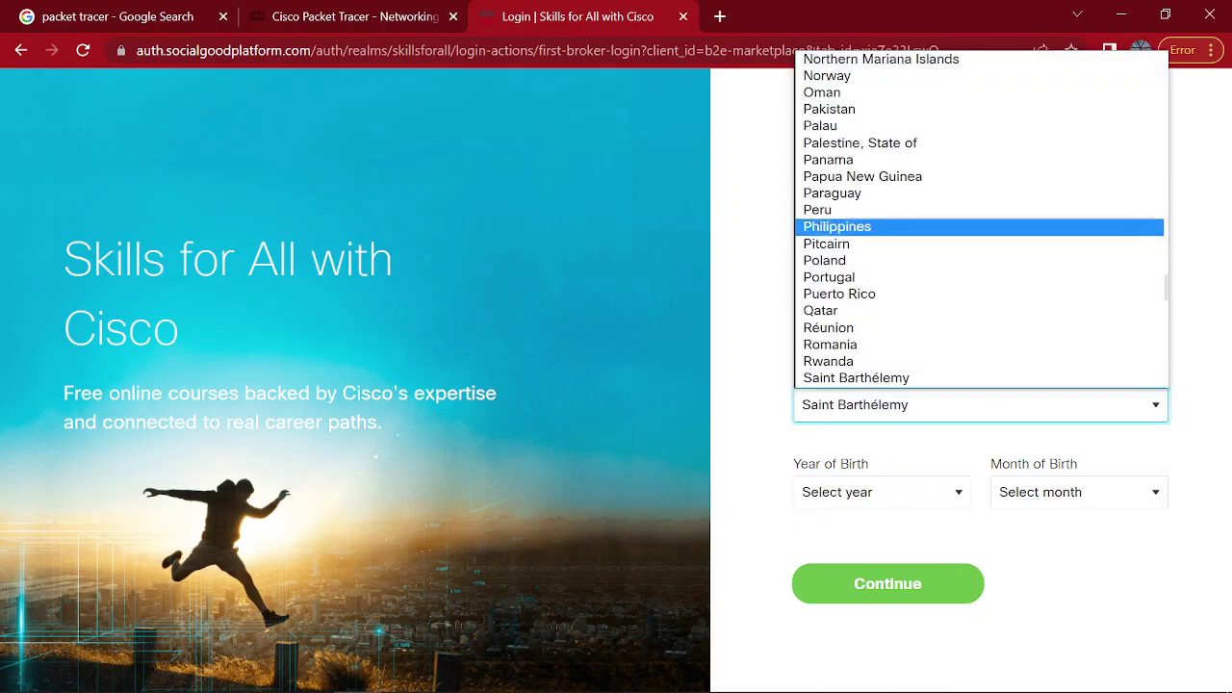
key(a)
key(l)
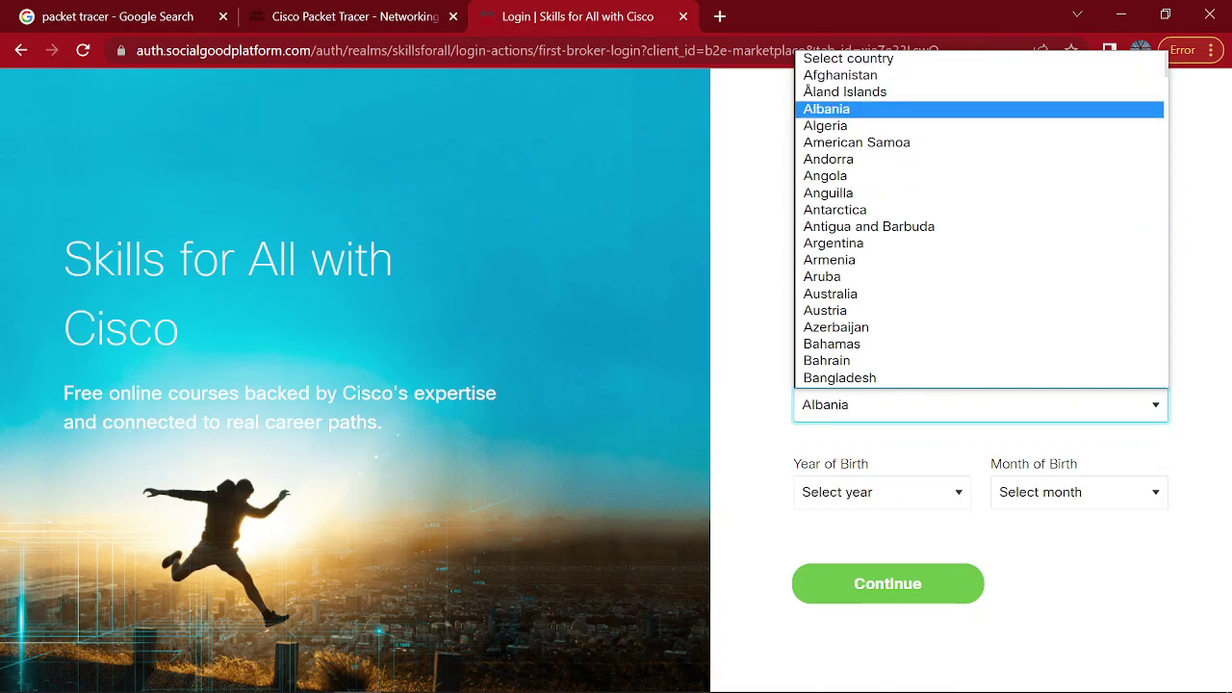
key(u)
scroll(980, 221, down, 2)
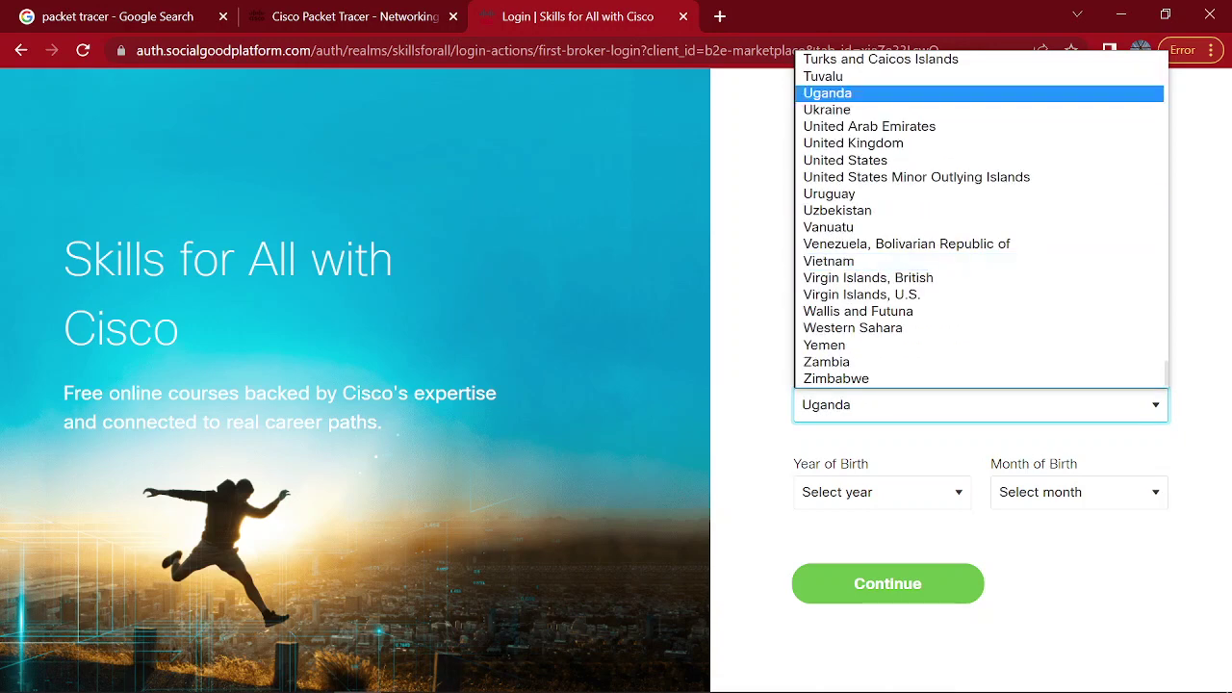
key(u)
key(u)
click(847, 160)
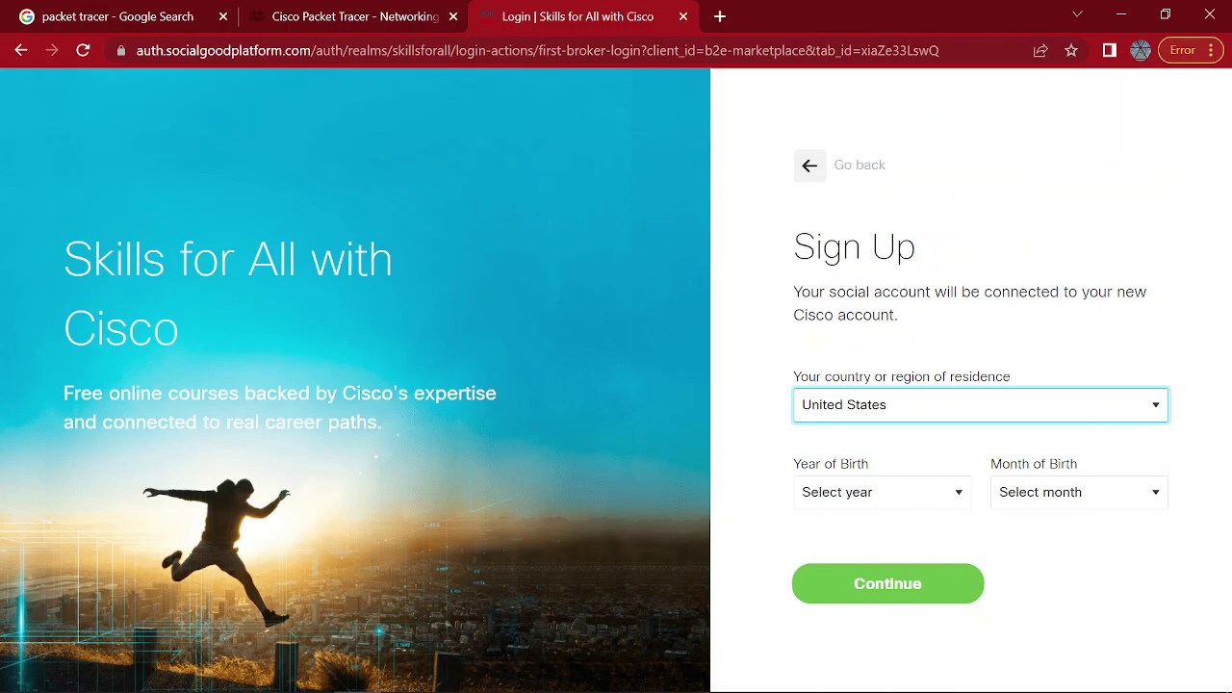
Step: Choose the year and month of birth and submit the sign-up form
click(881, 492)
scroll(881, 300, down, 8)
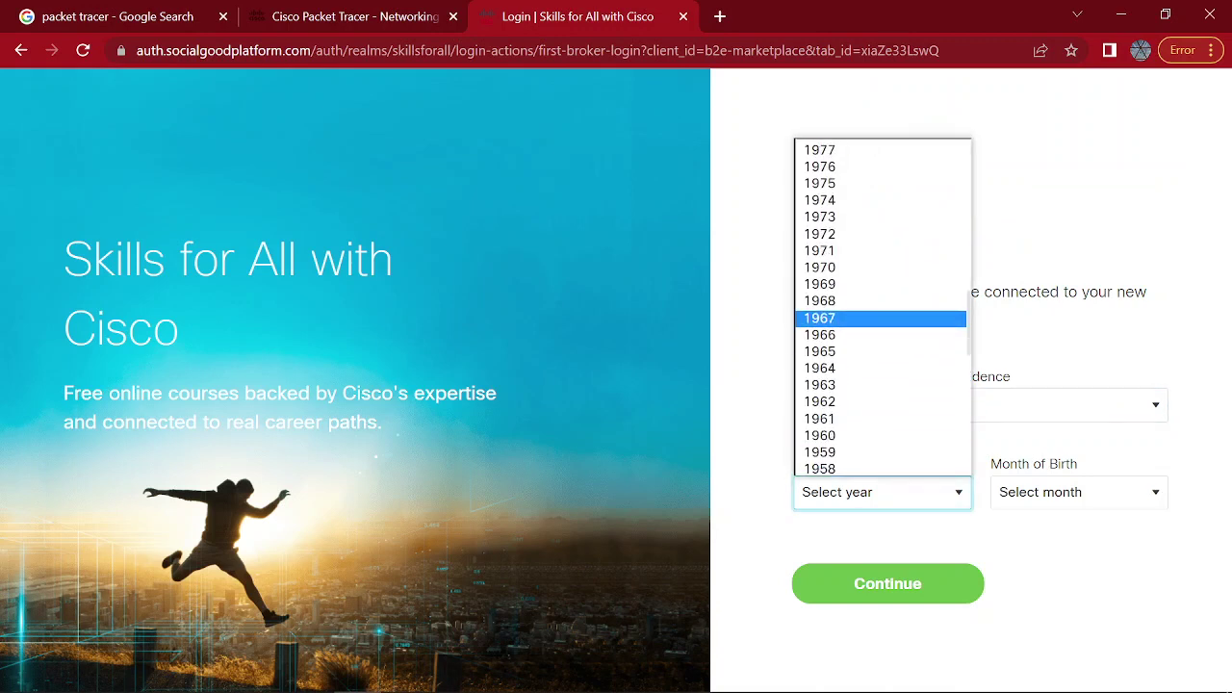
click(819, 250)
click(1078, 492)
click(1020, 382)
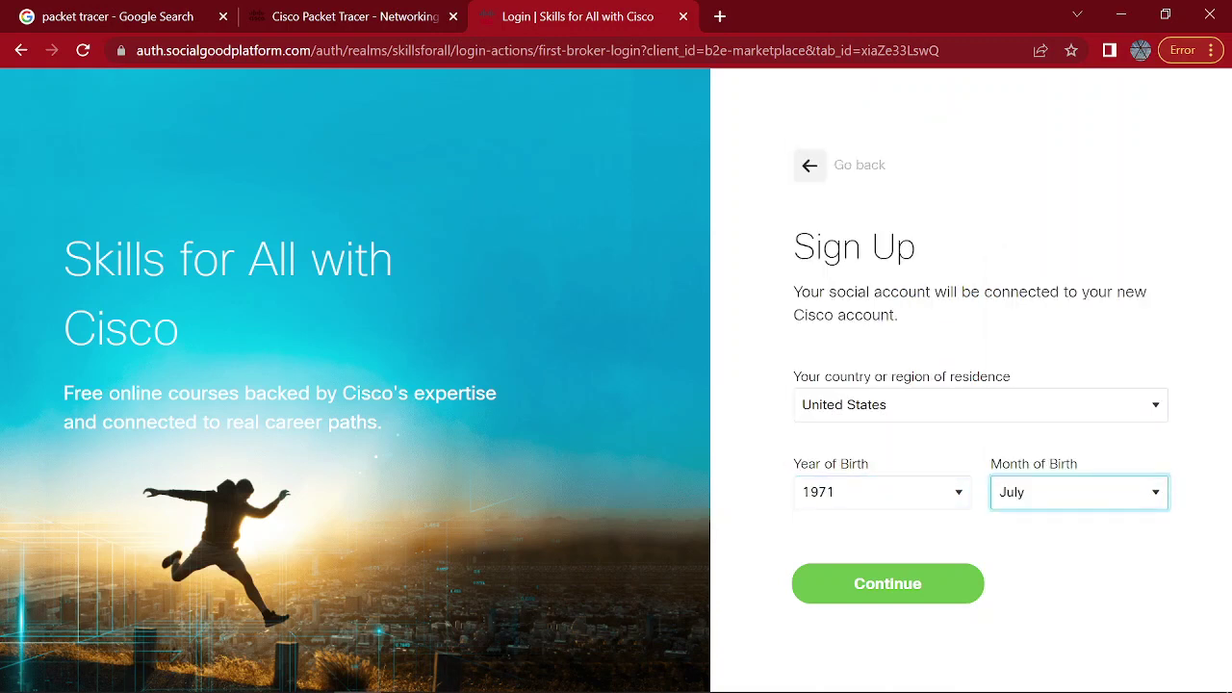
click(887, 584)
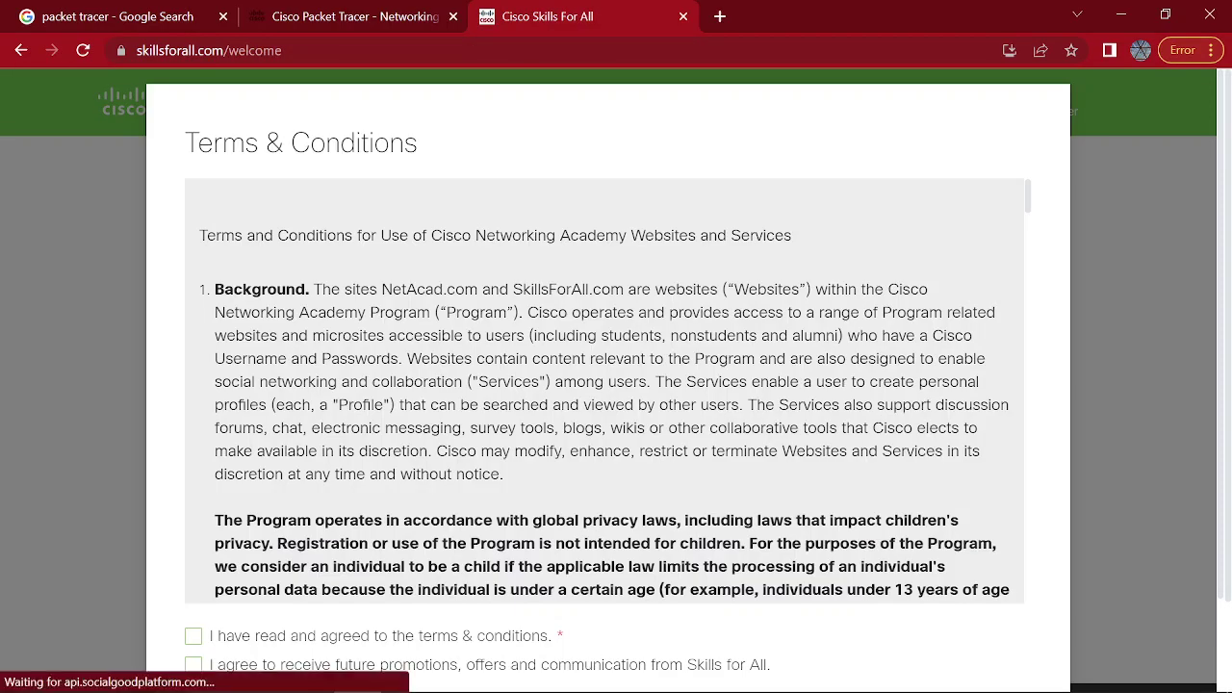
Step: Agree to the terms and conditions and to future promotions, and accept to continue to the course
drag(1027, 196, 1028, 387)
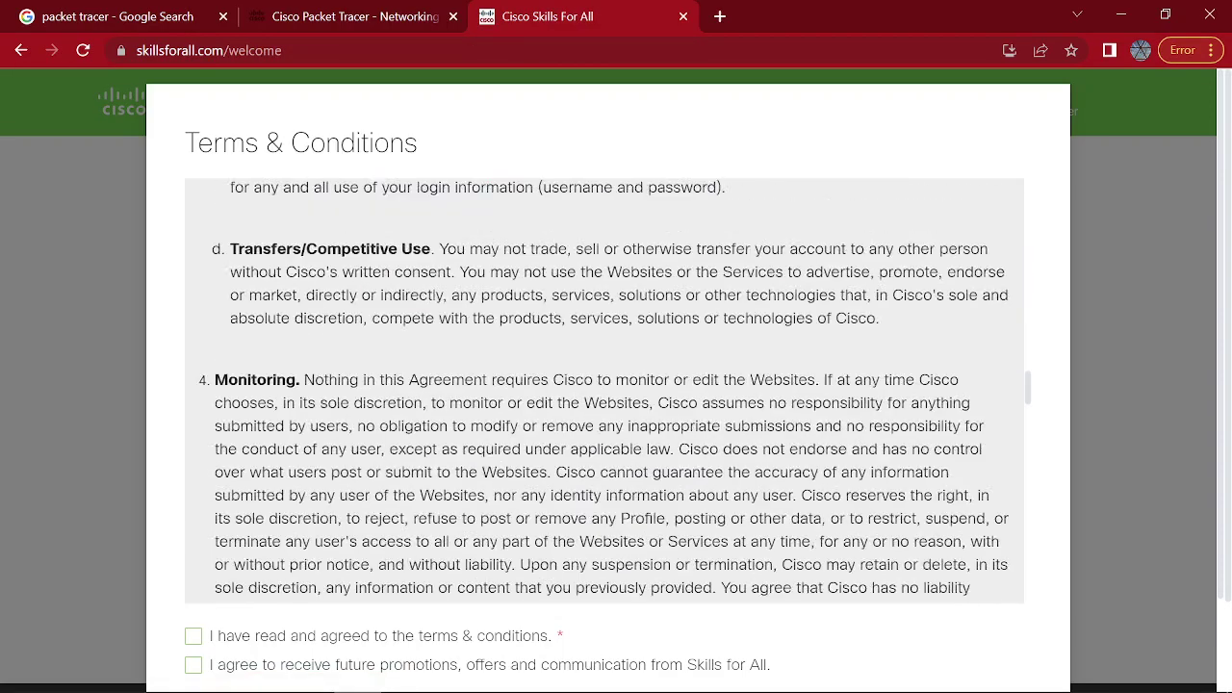
scroll(605, 385, down, 15)
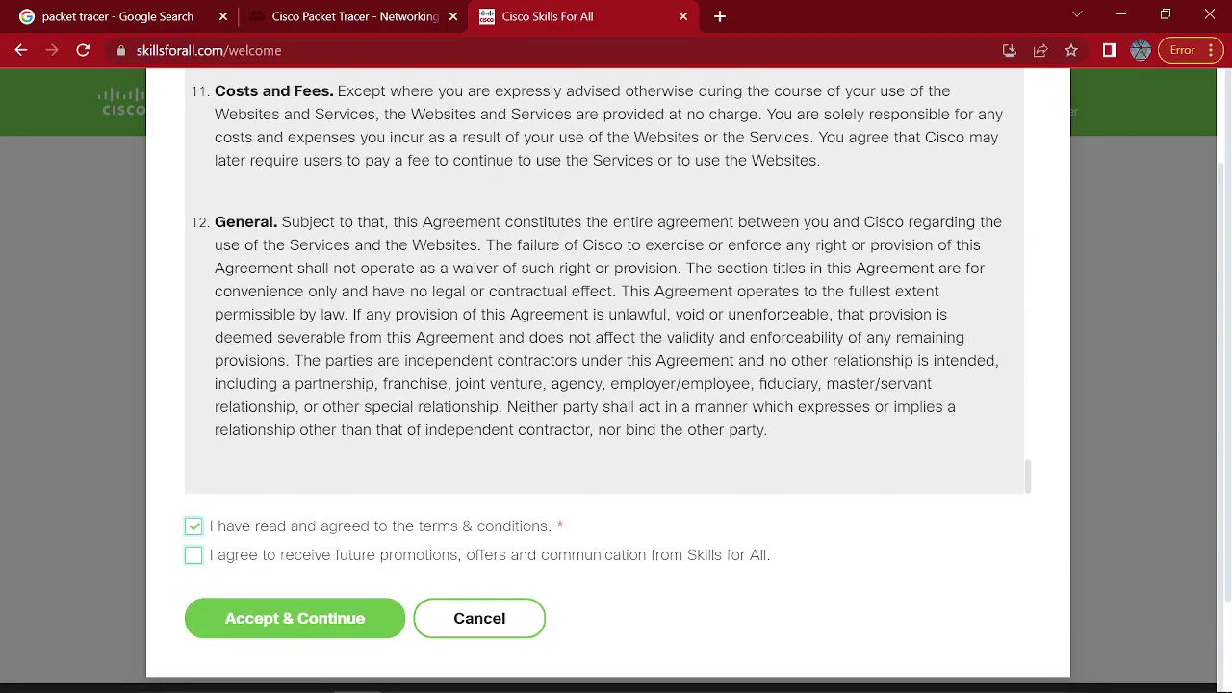
click(194, 555)
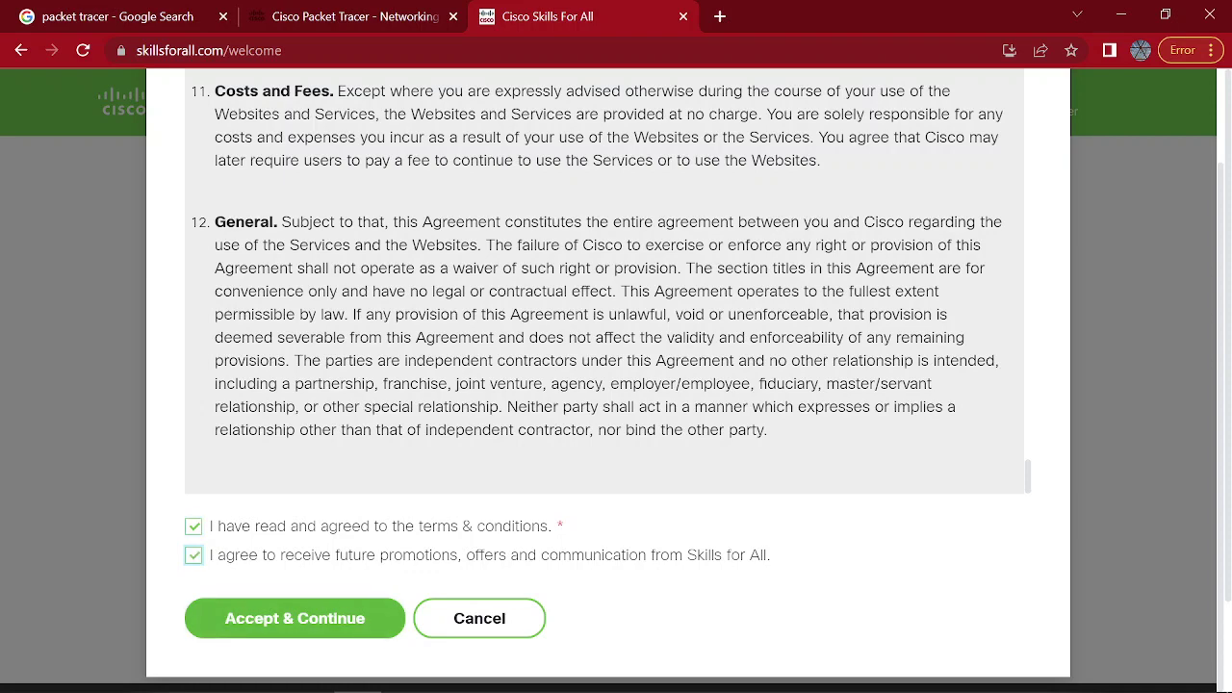
click(294, 619)
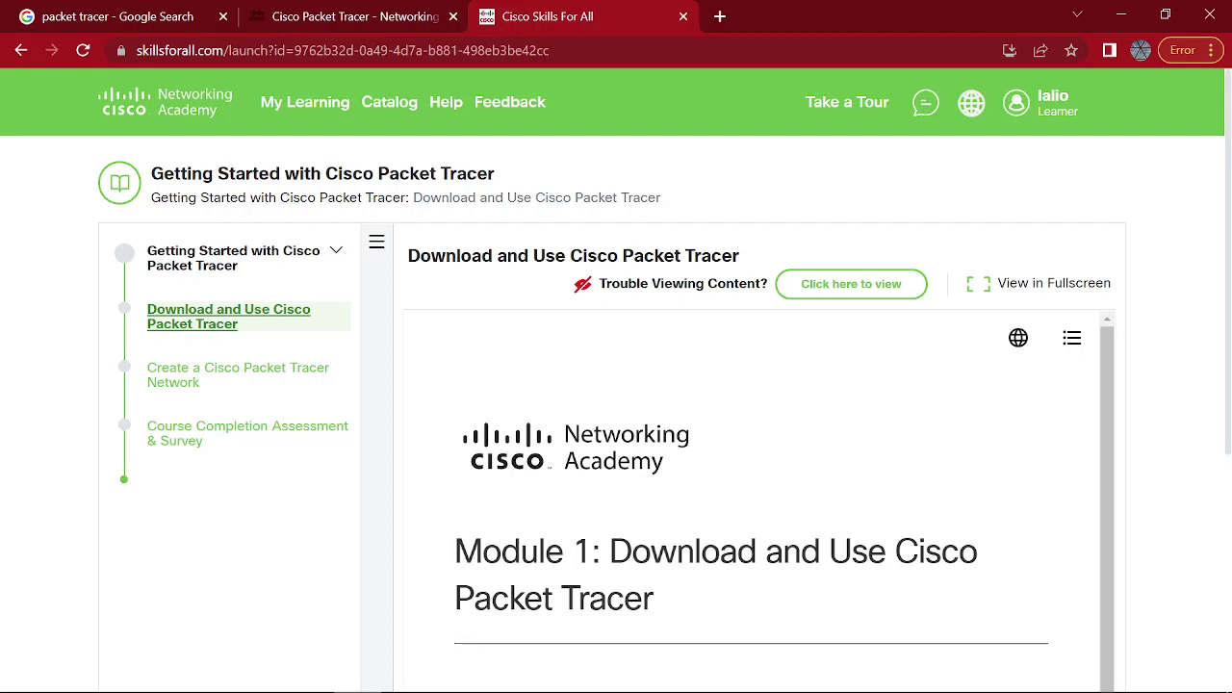
Step: Open section 1.0 Install Cisco Packet Tracer in Module 1 of the course
scroll(751, 481, down, 5)
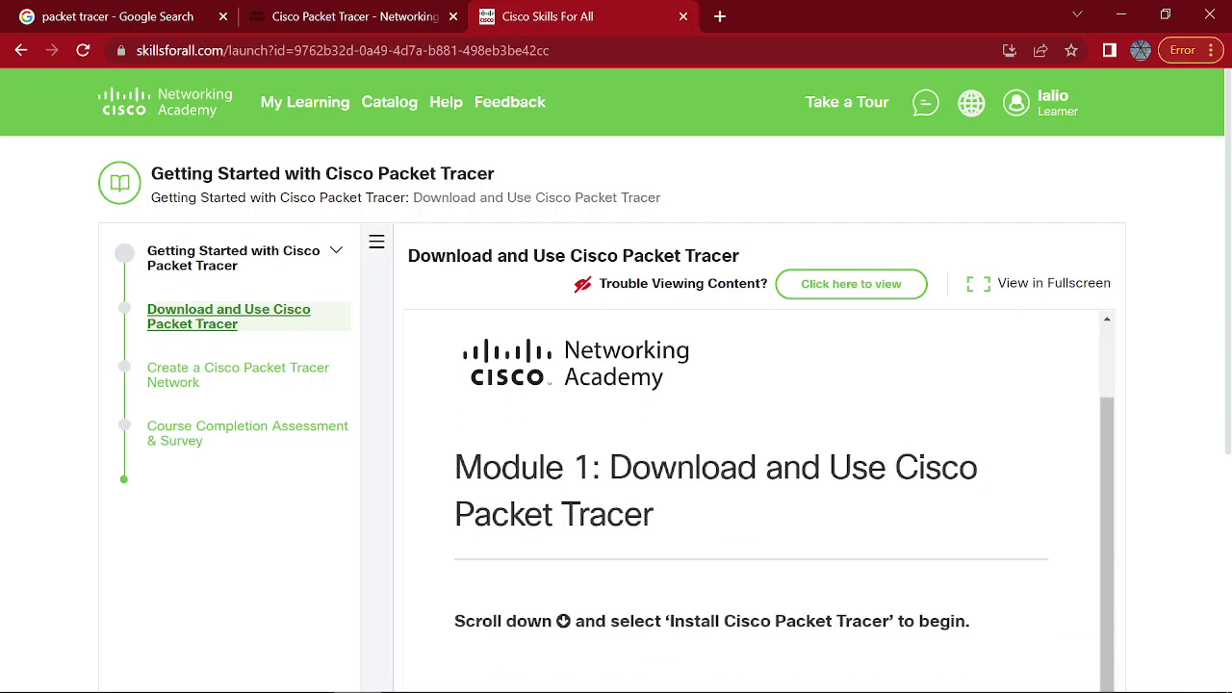
scroll(751, 385, up, 6)
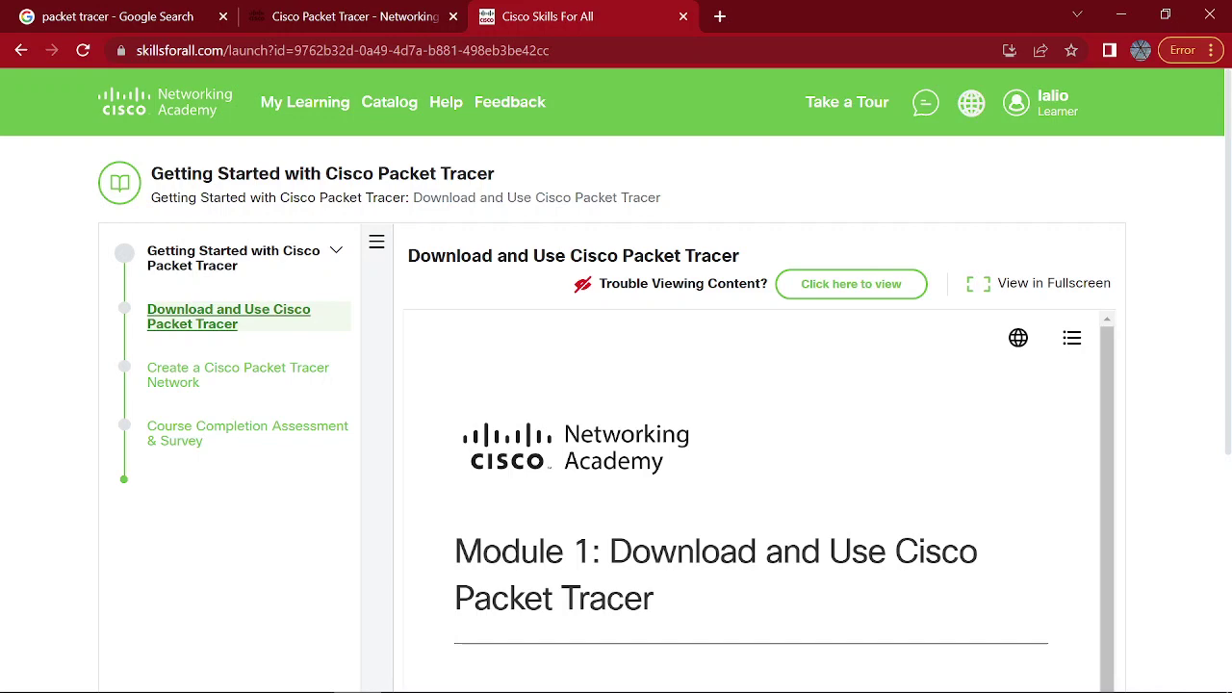
scroll(750, 433, down, 5)
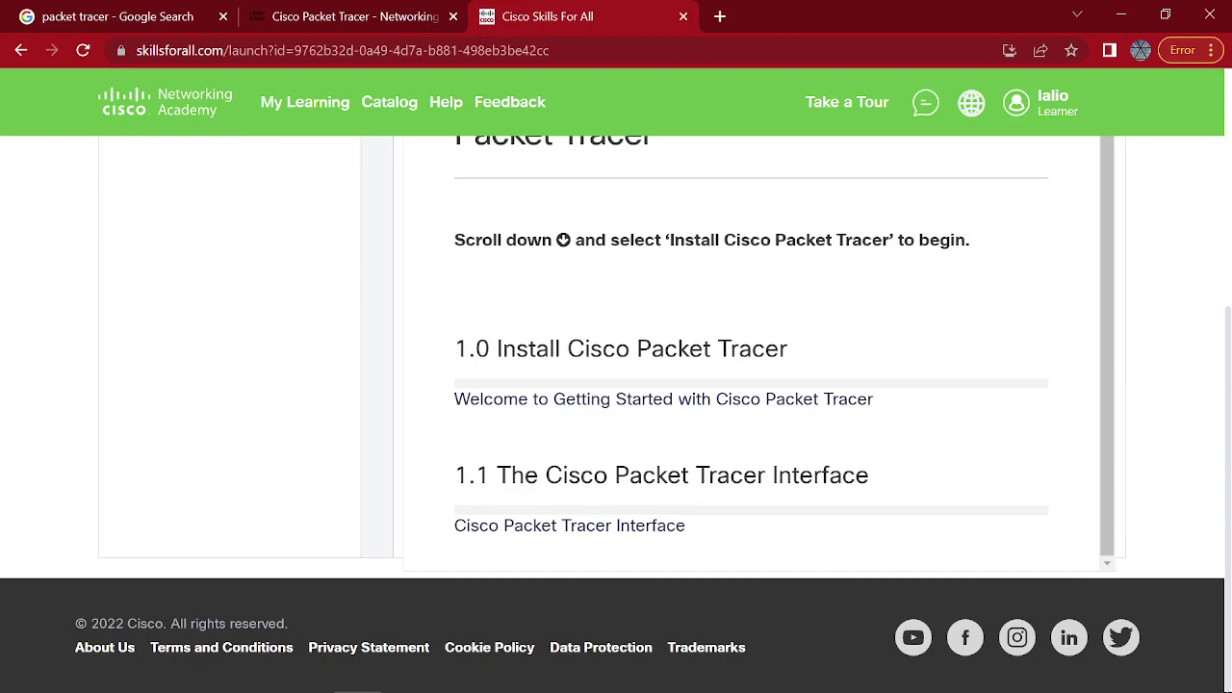
click(620, 349)
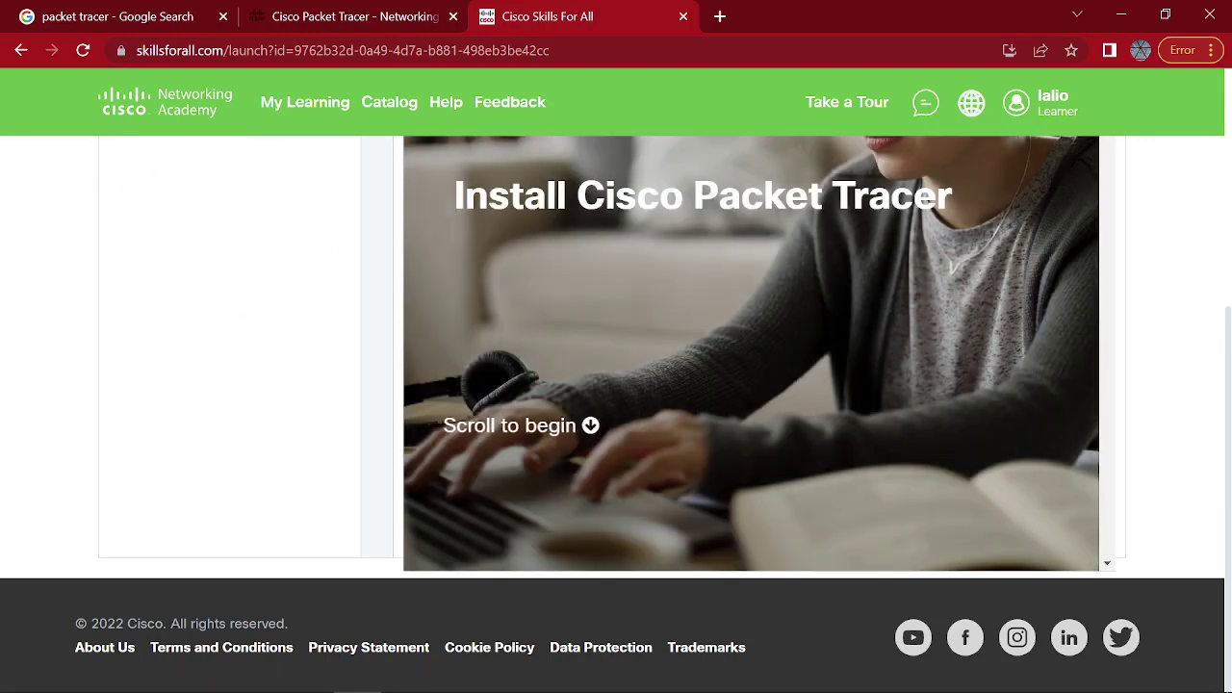
Step: Open the skillsforall.com/resources/lab-downloads link from the installation section in a new browser tab
scroll(751, 353, down, 4)
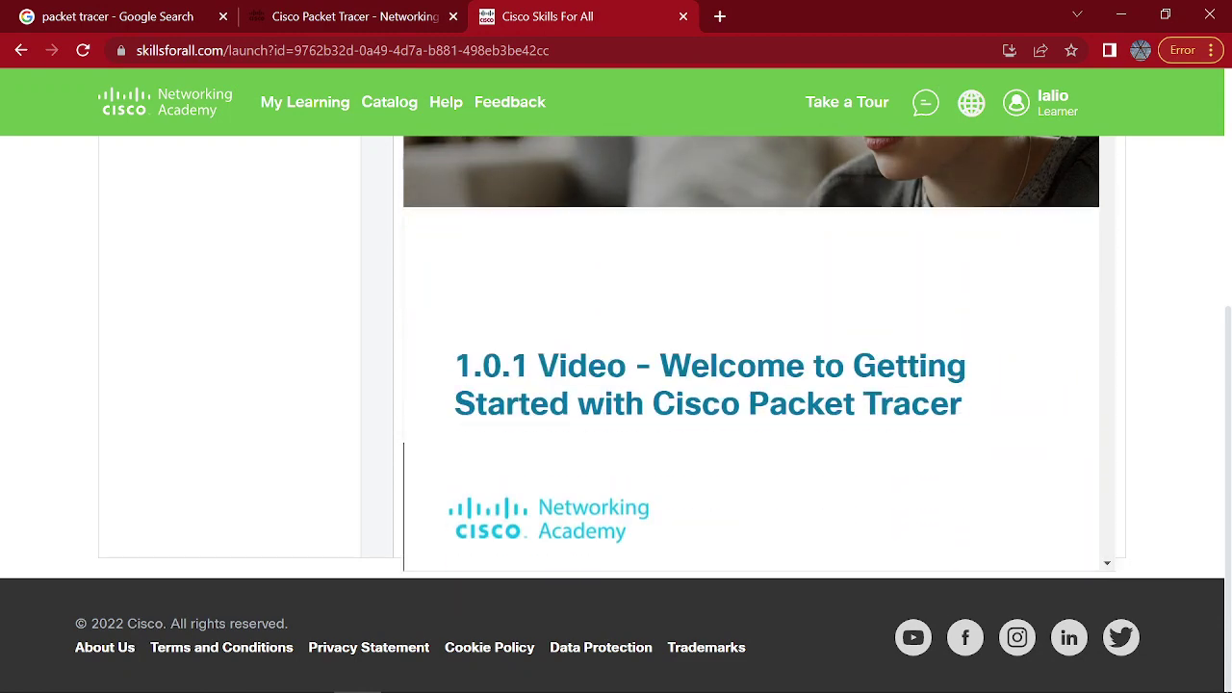
scroll(751, 385, down, 10)
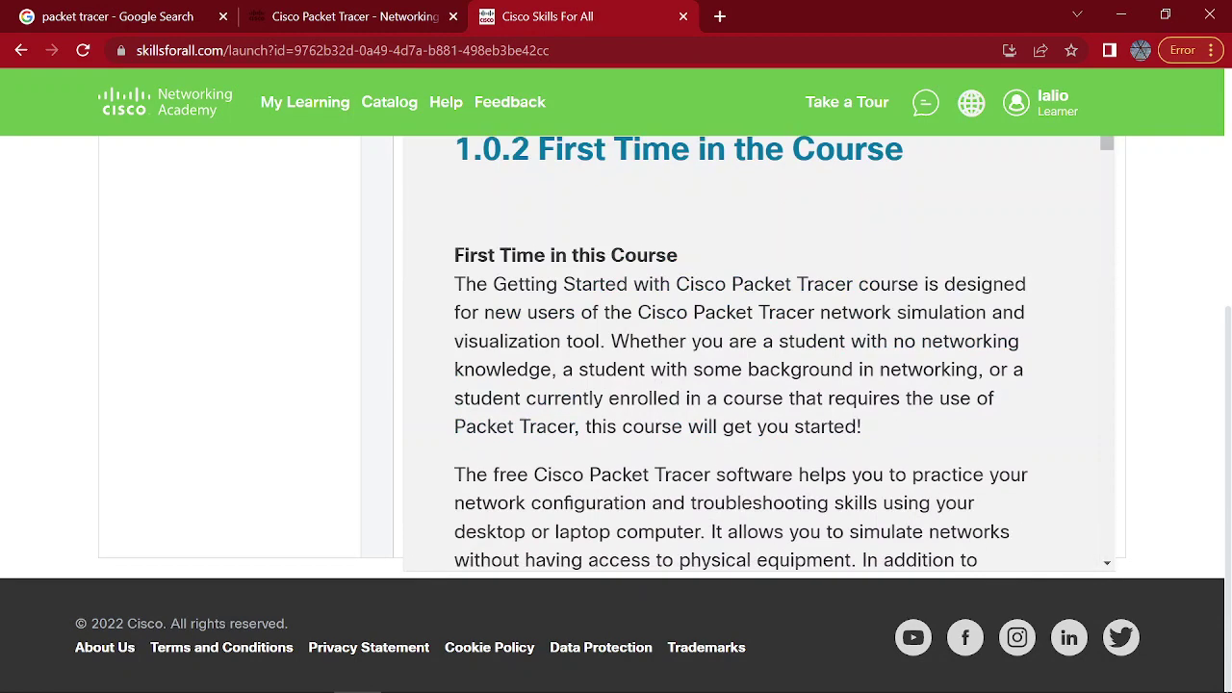
scroll(759, 353, down, 12)
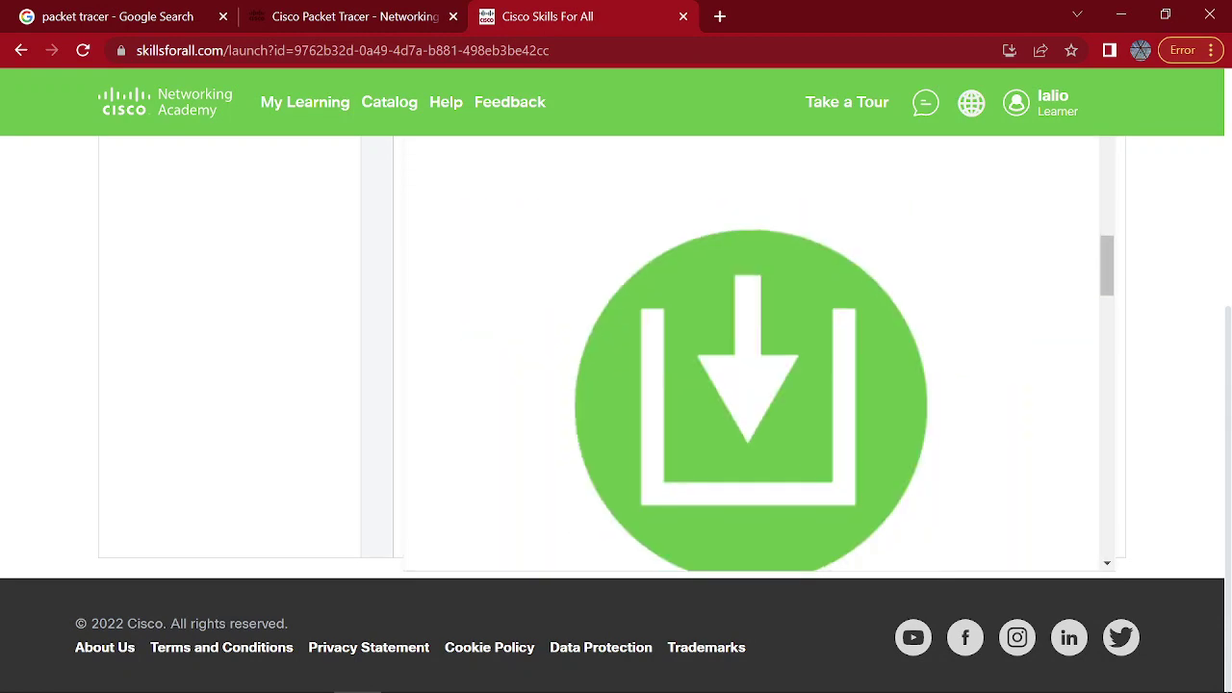
scroll(673, 318, down, 5)
scroll(674, 317, up, 3)
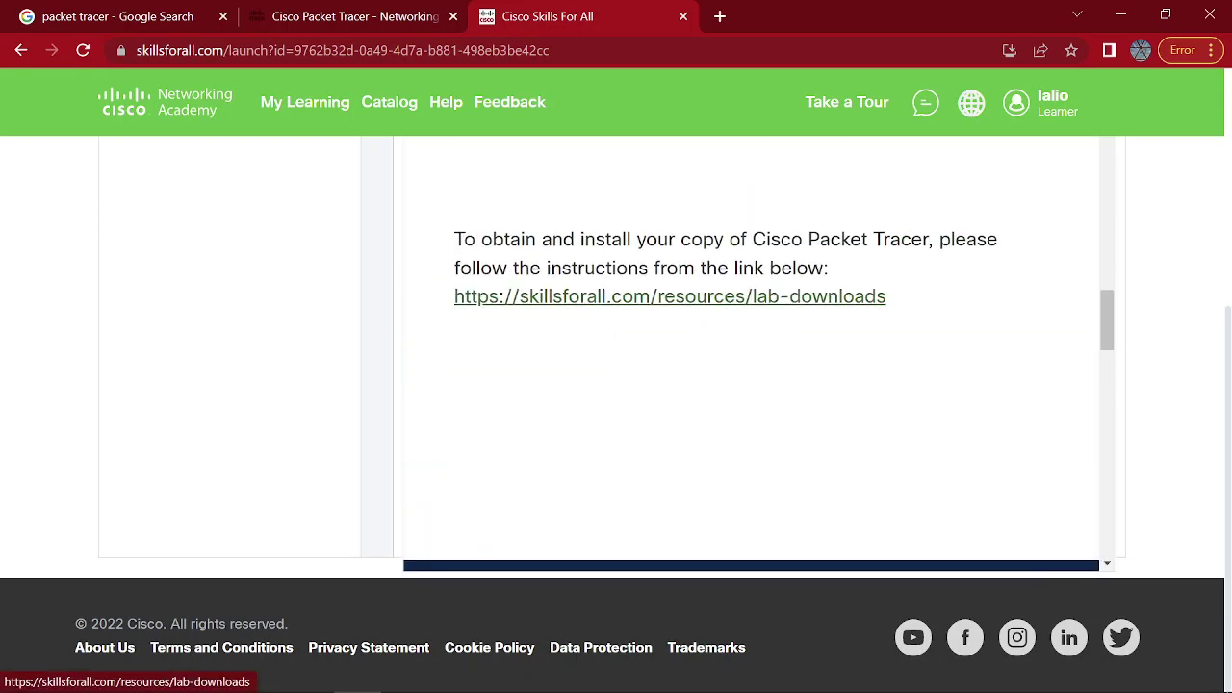
middle_click(670, 298)
scroll(670, 297, down, 3)
scroll(751, 355, down, 15)
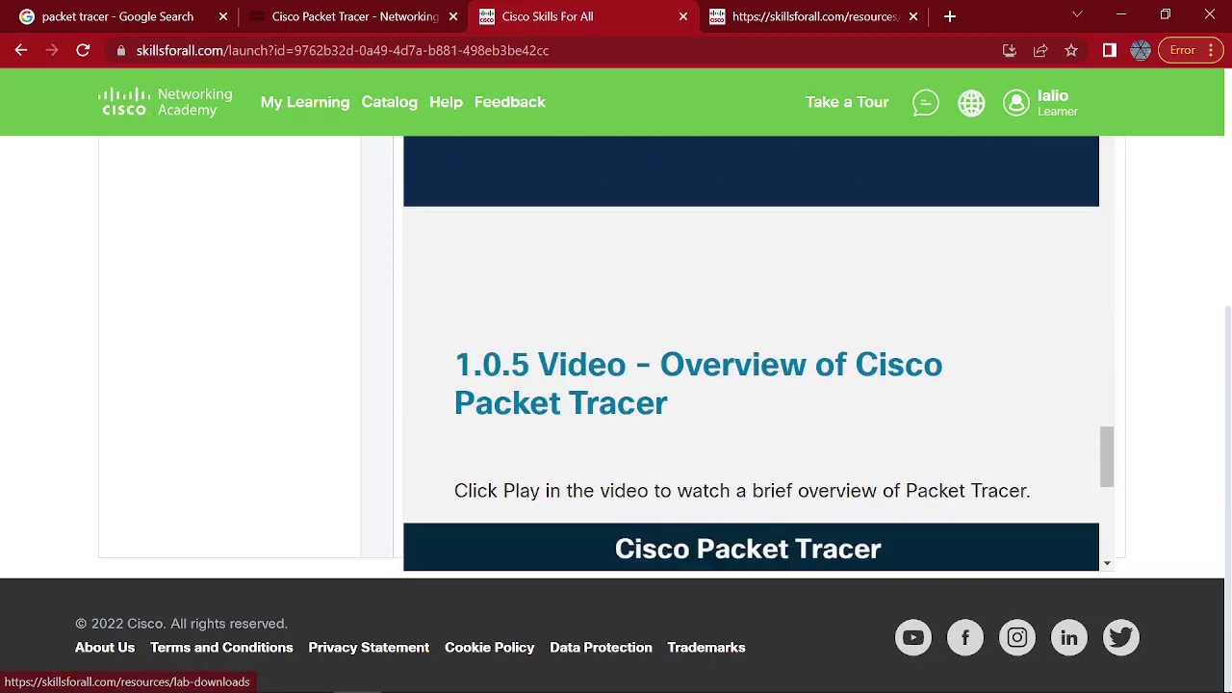
scroll(759, 353, up, 6)
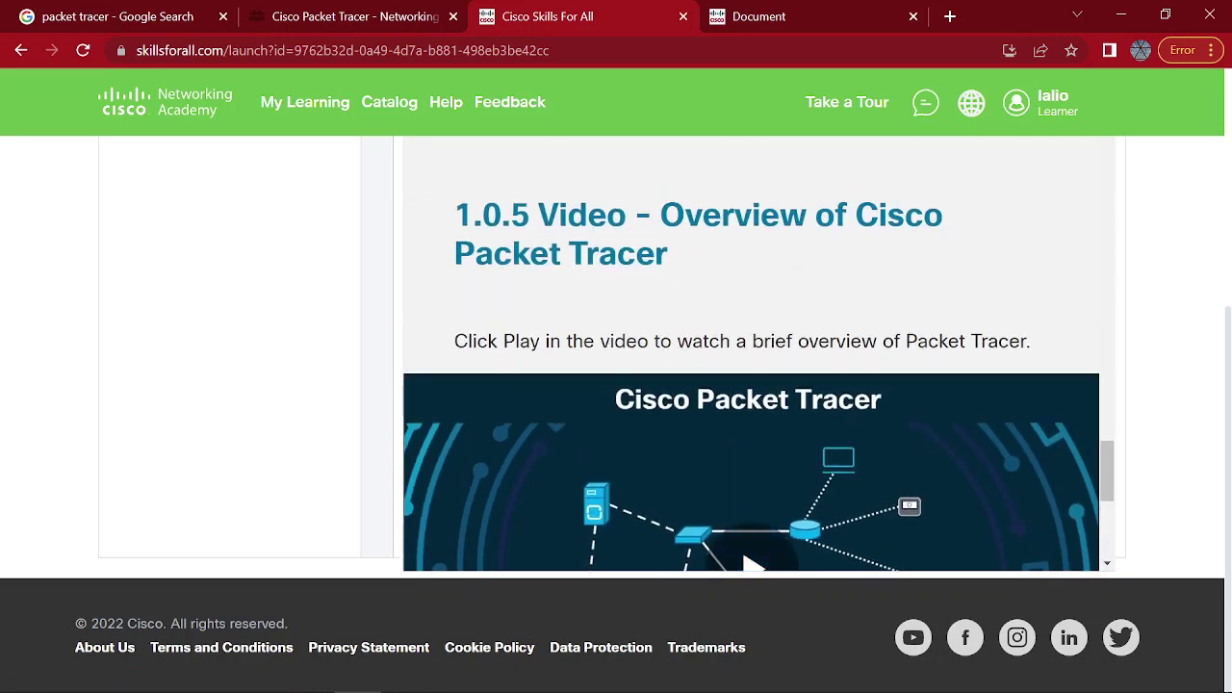
Step: Switch to the lab downloads page and locate the Packet Tracer 8.2.0 downloads under Learning Resources
key(ctrl+Tab)
scroll(616, 380, down, 5)
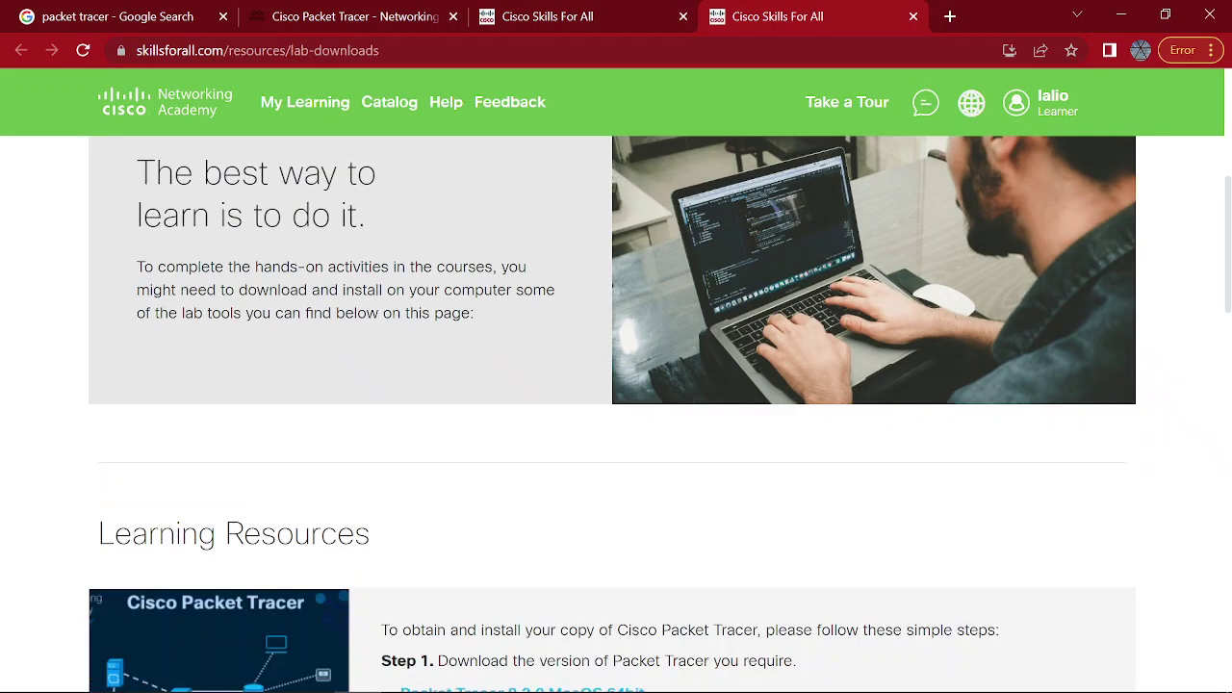
scroll(616, 384, down, 5)
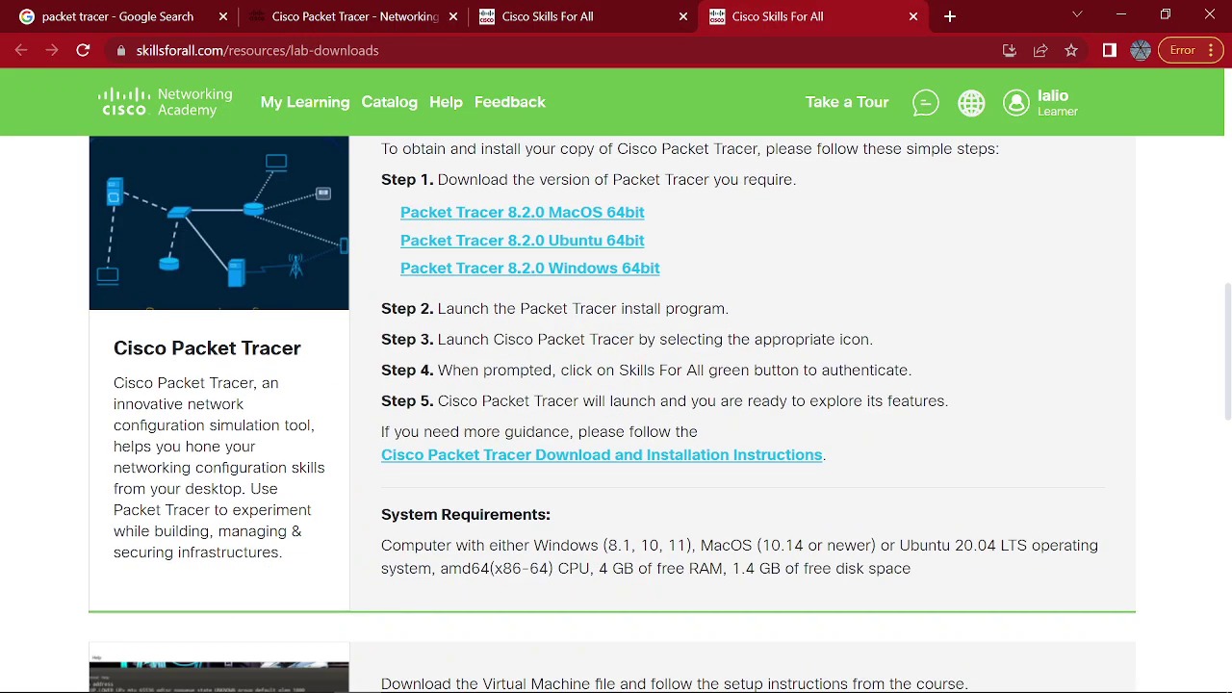
scroll(616, 414, up, 1)
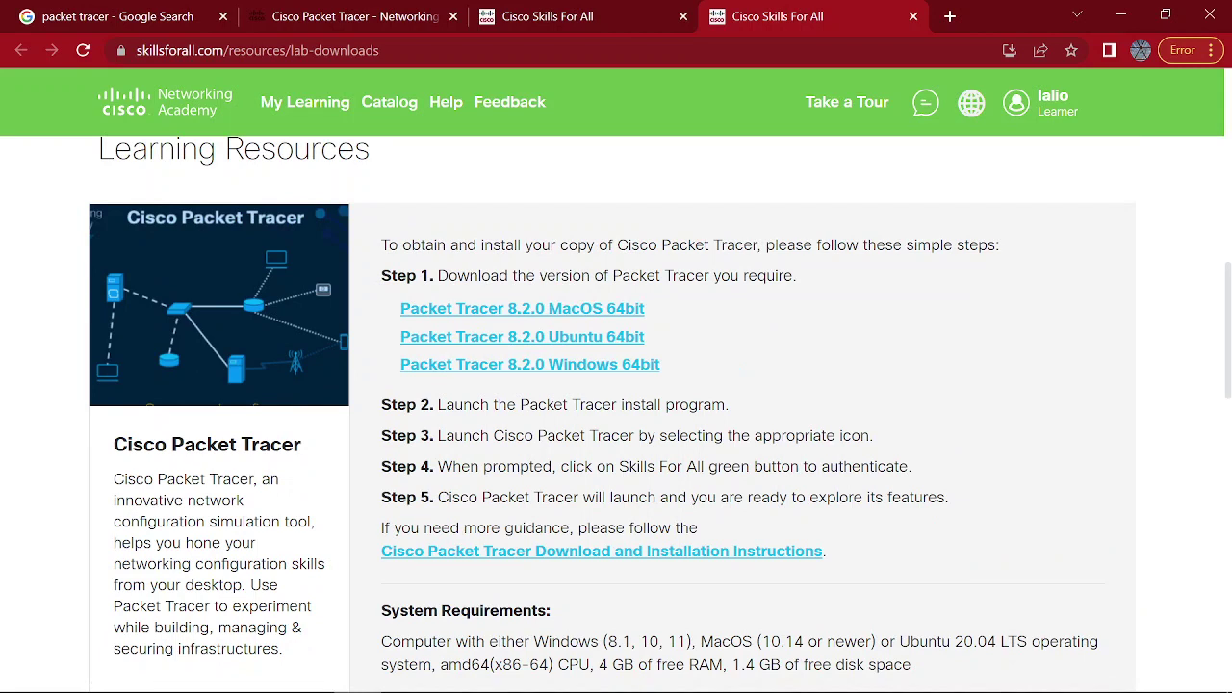
Step: Show the bookmarks bar and bookmark the current lab downloads page on it
key(ctrl+l)
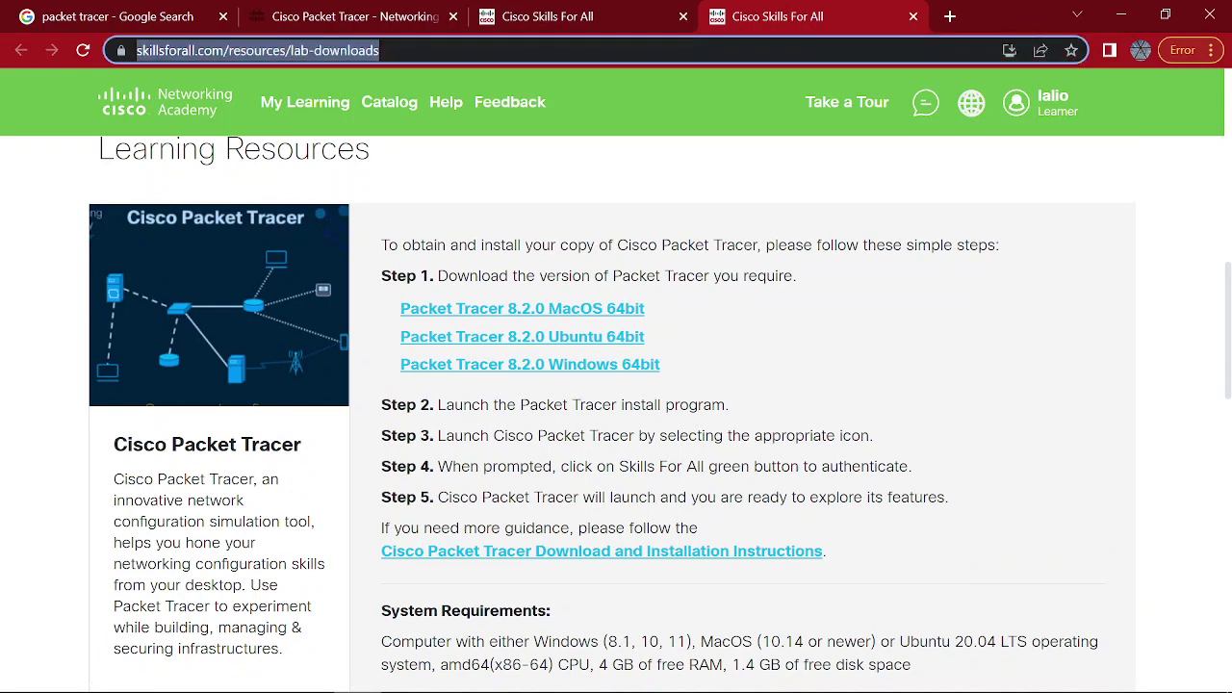
key(ctrl+shift+b)
drag(121, 50, 124, 83)
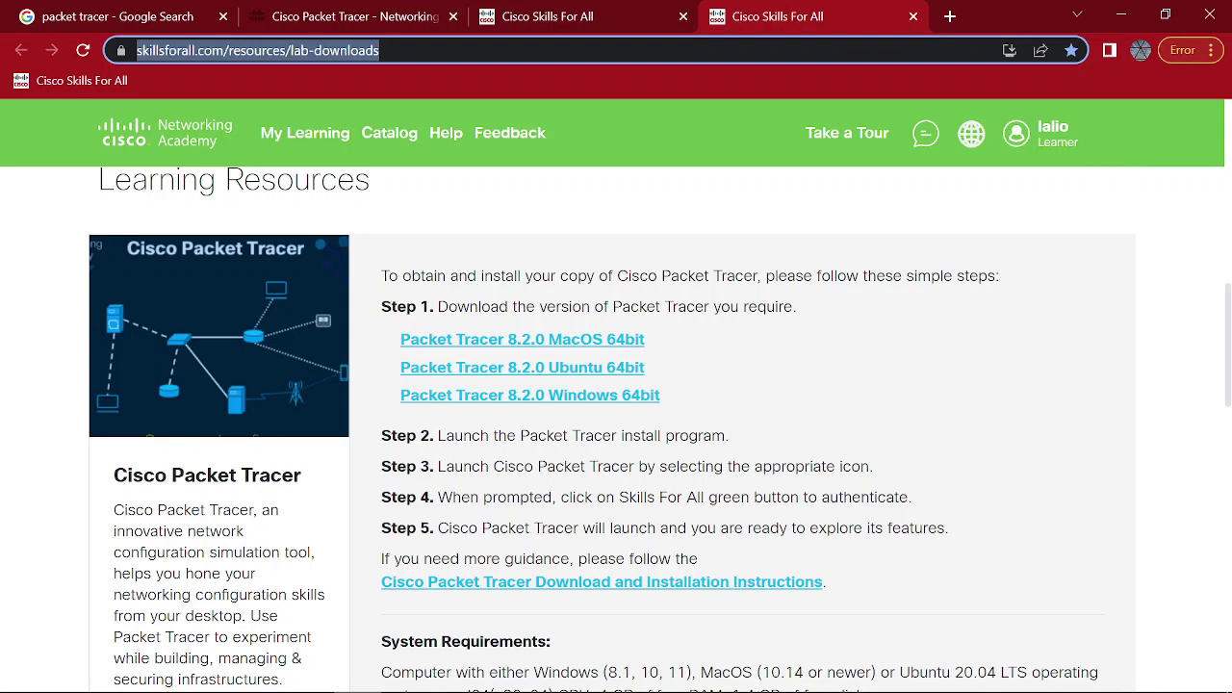
click(736, 371)
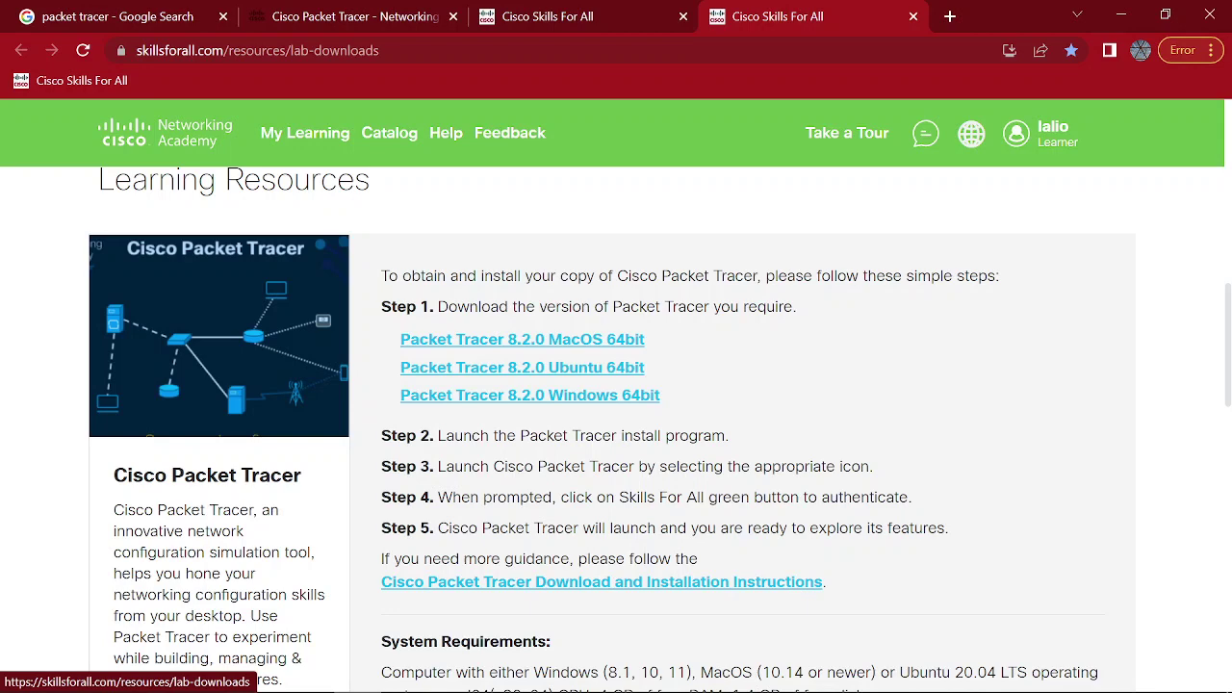
Step: Start downloading the Packet Tracer 8.2.0 Windows 64bit installer, and pause and cancel that download
click(529, 396)
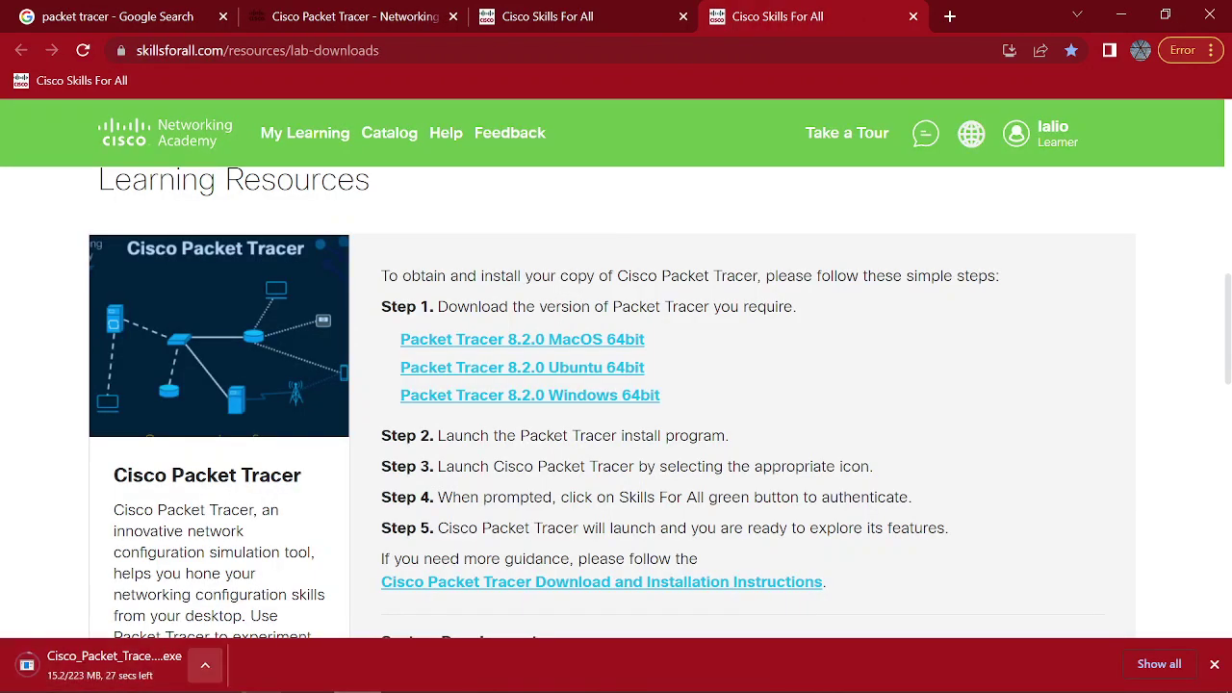
click(205, 664)
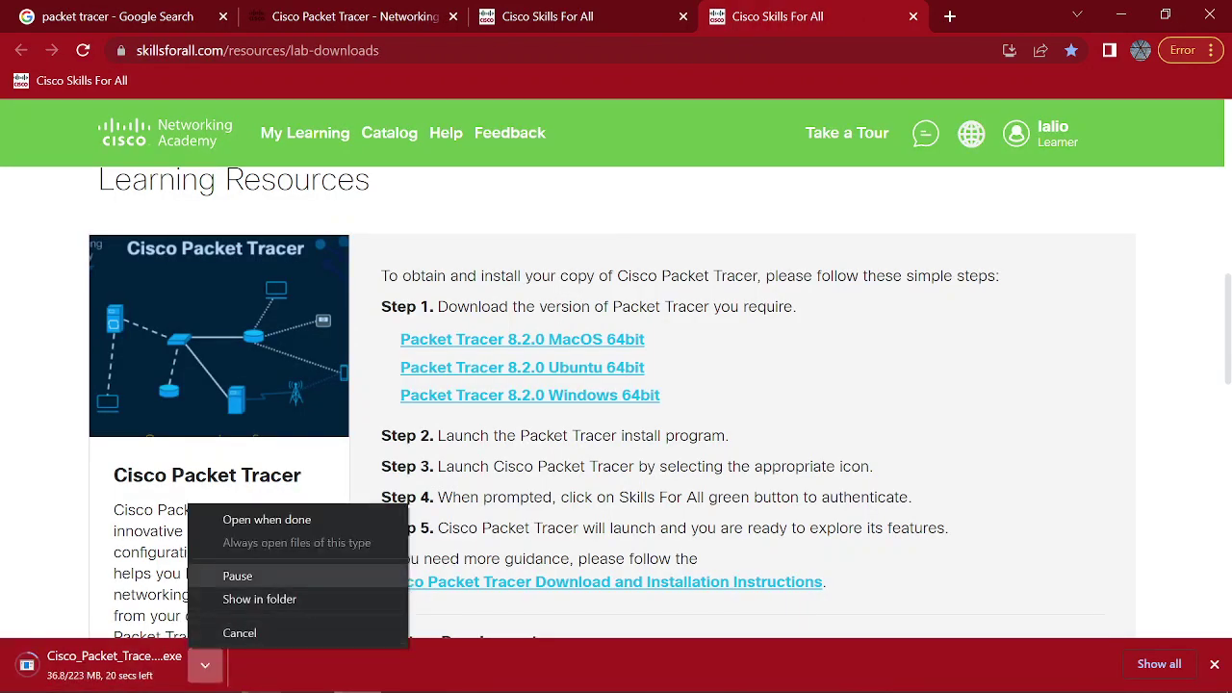
click(237, 575)
click(205, 664)
click(239, 633)
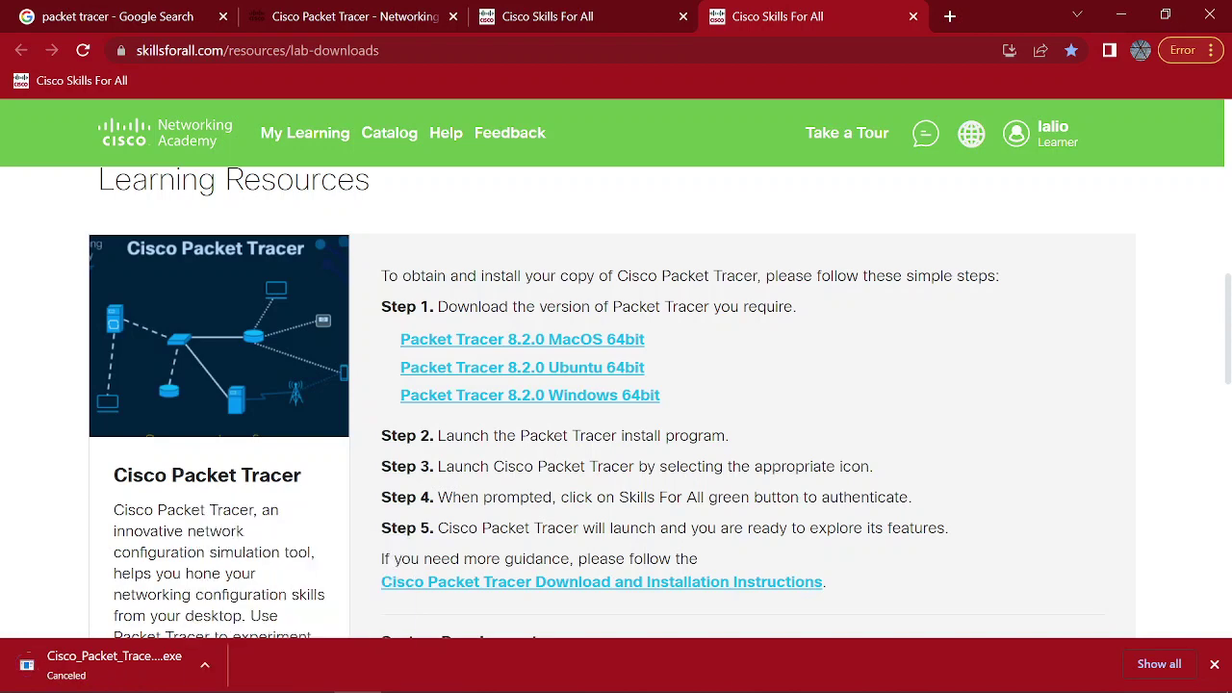
Step: Look over the Packet Tracer system requirements and dismiss the cancelled download's notice
scroll(616, 404, down, 2)
scroll(616, 404, down, 2)
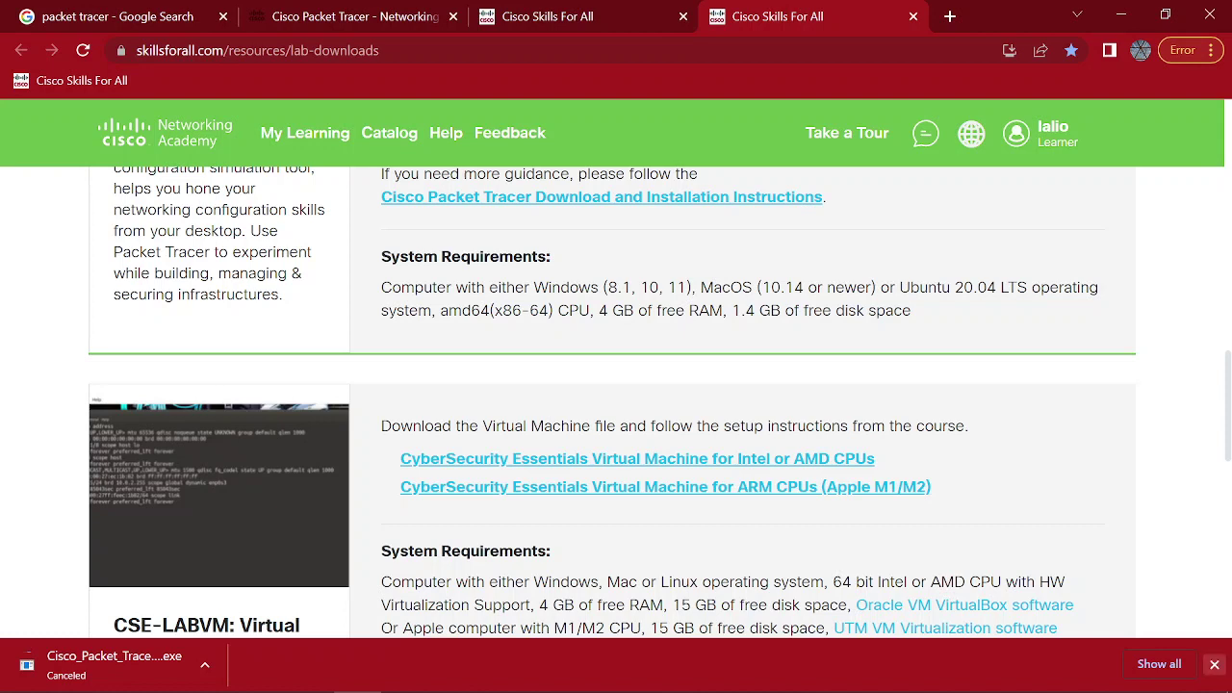
click(1214, 665)
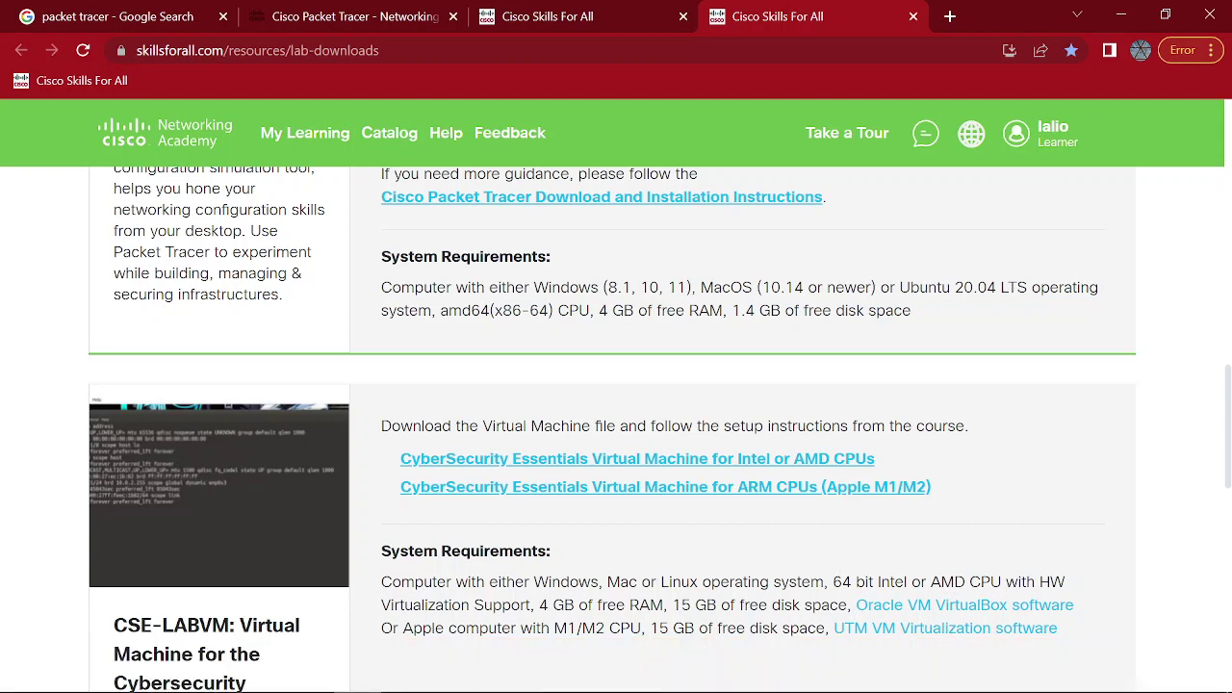